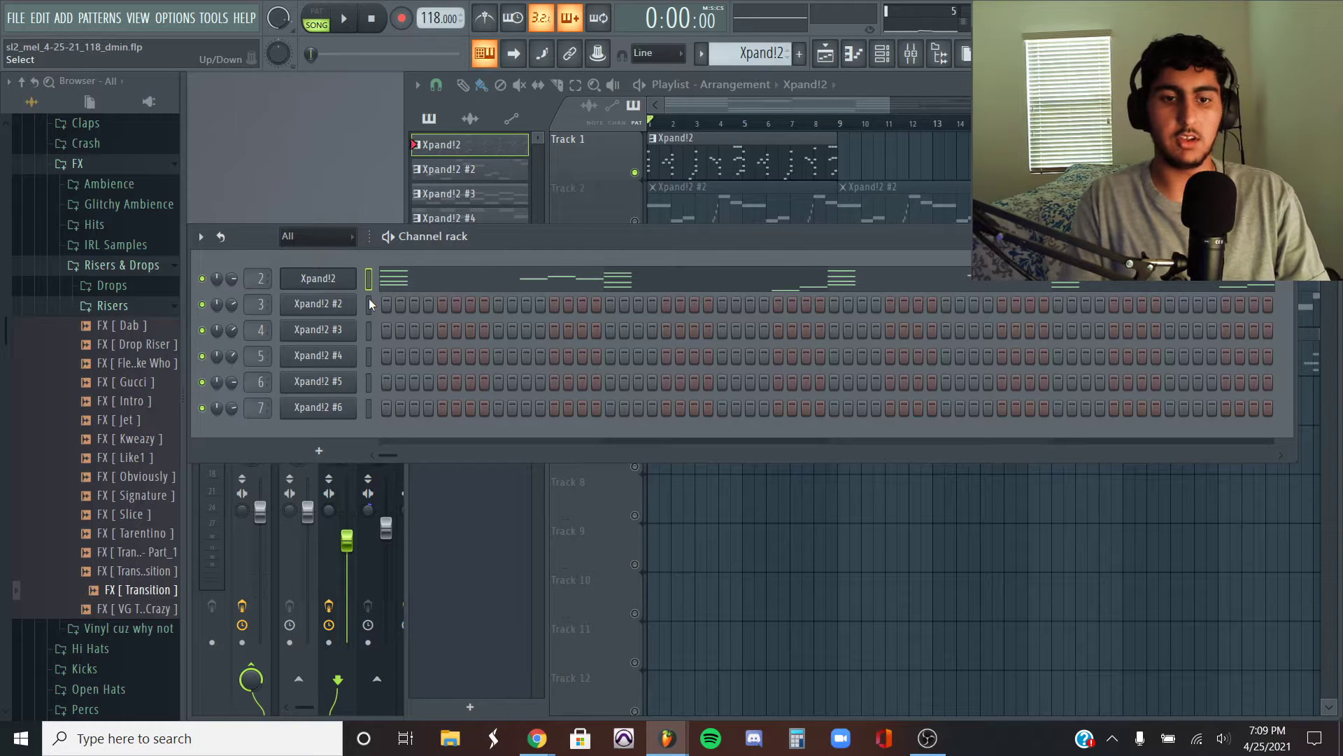
Step: Check the patch loaded in the first Xpand!2 channel and play back its staccato chord pattern in the piano roll
key("F5")
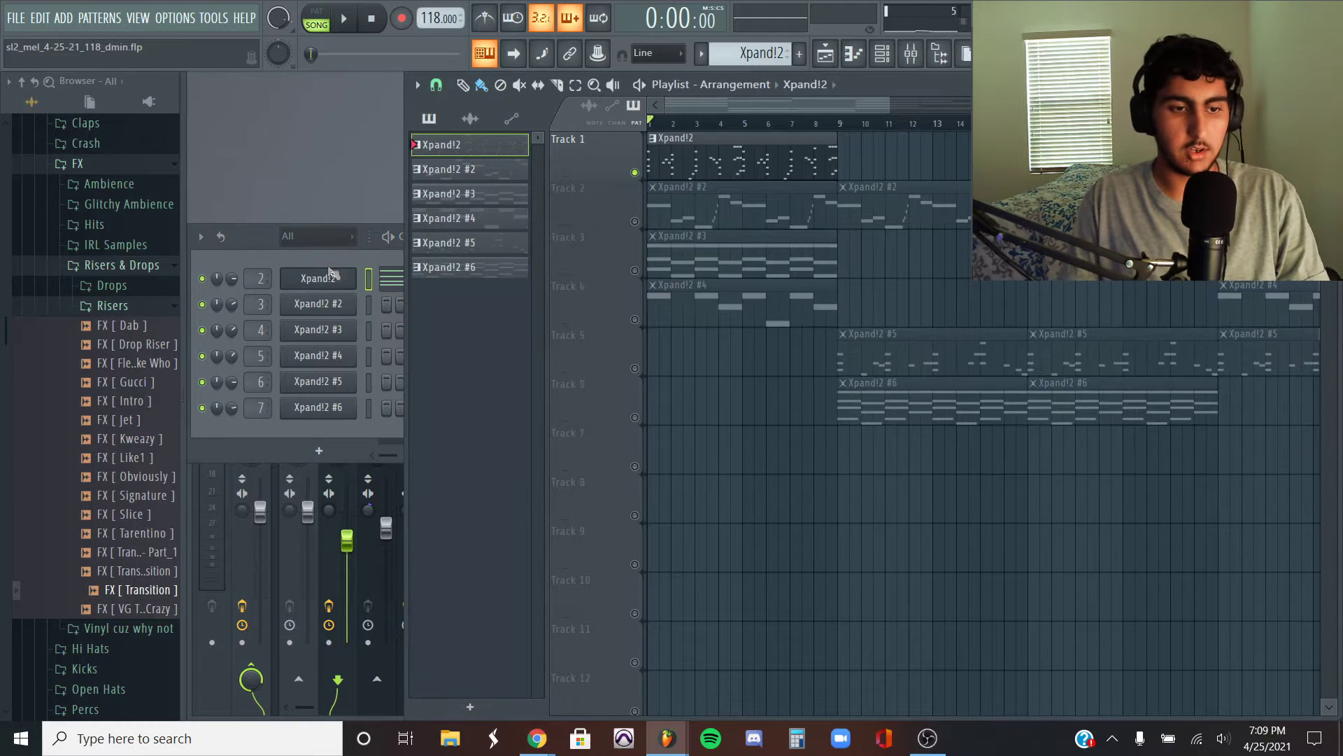
left_click(334, 278)
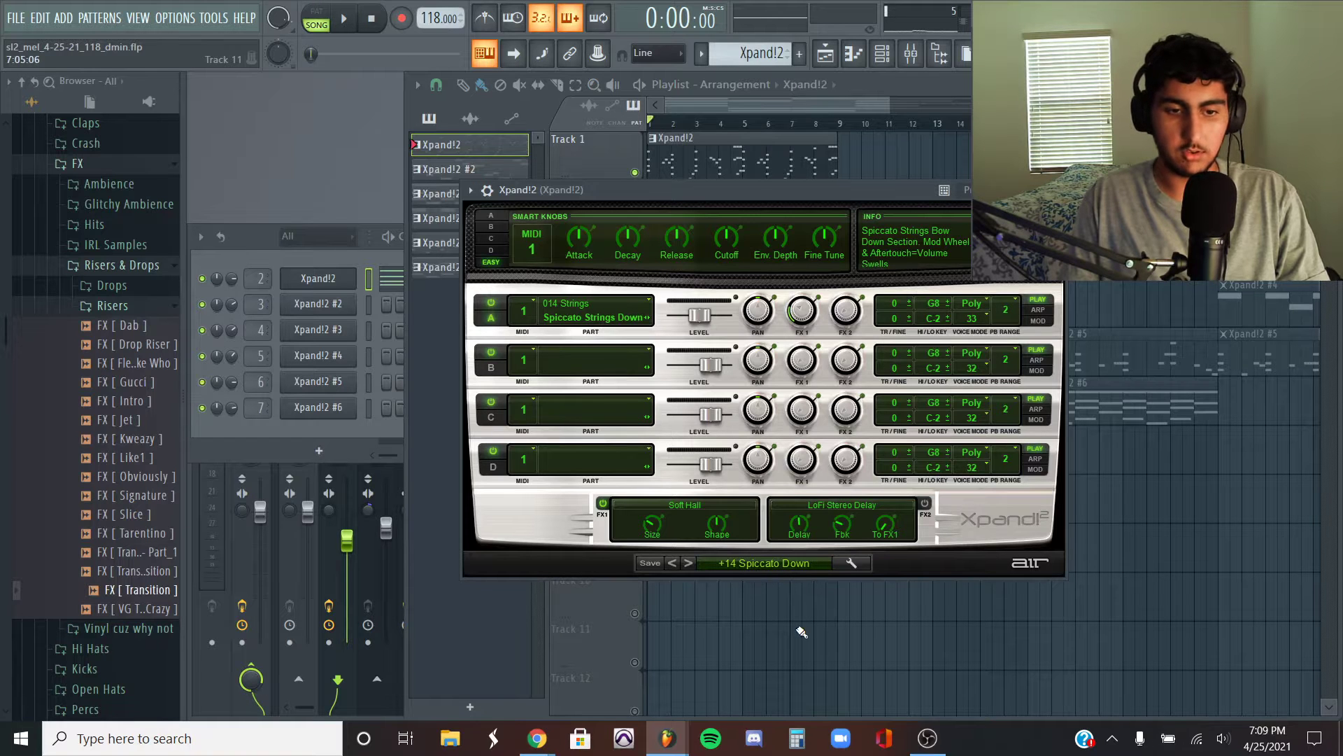
key("F7")
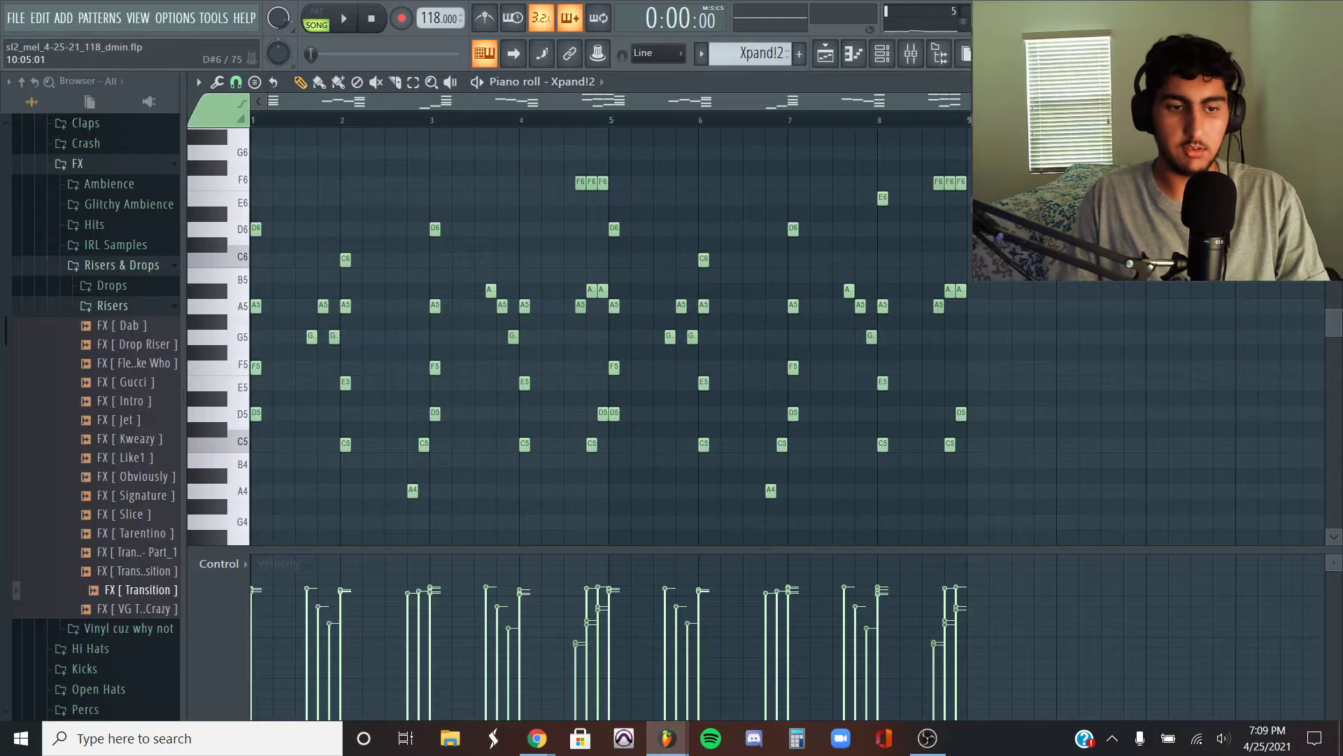
key("space")
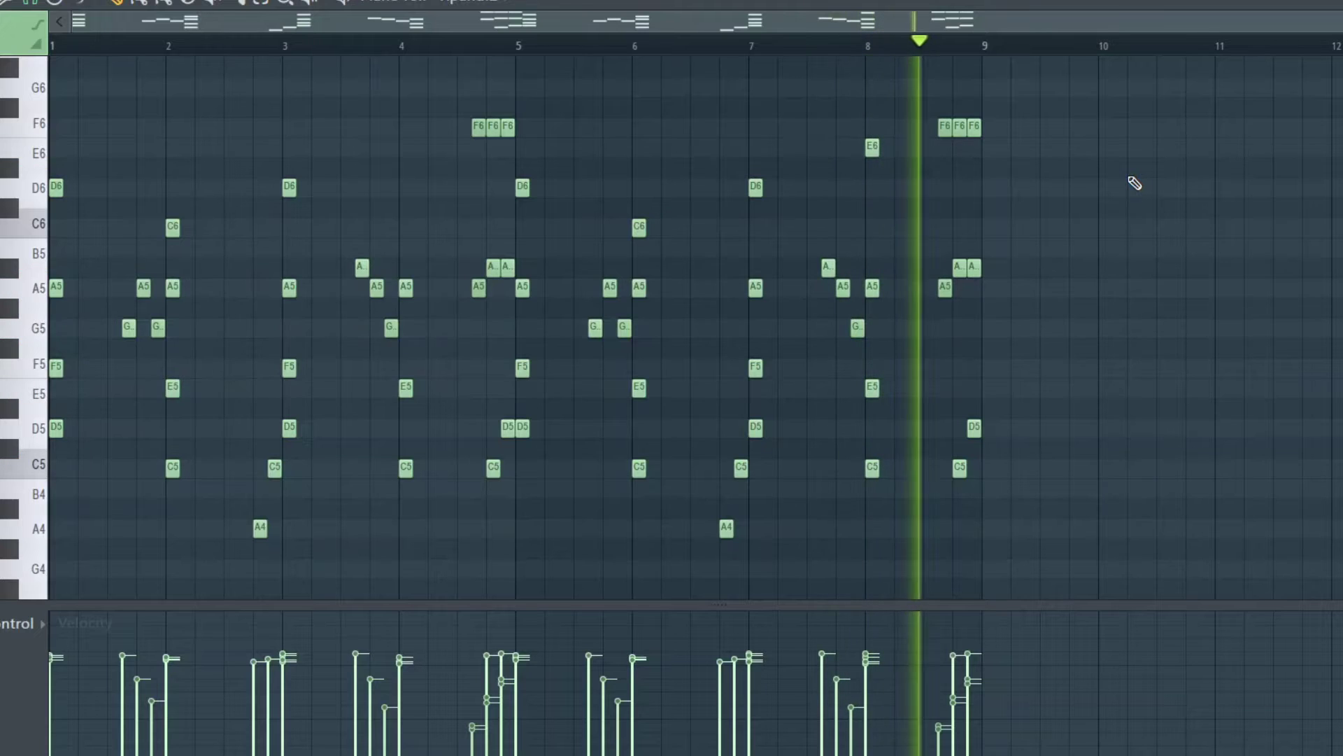
key("space")
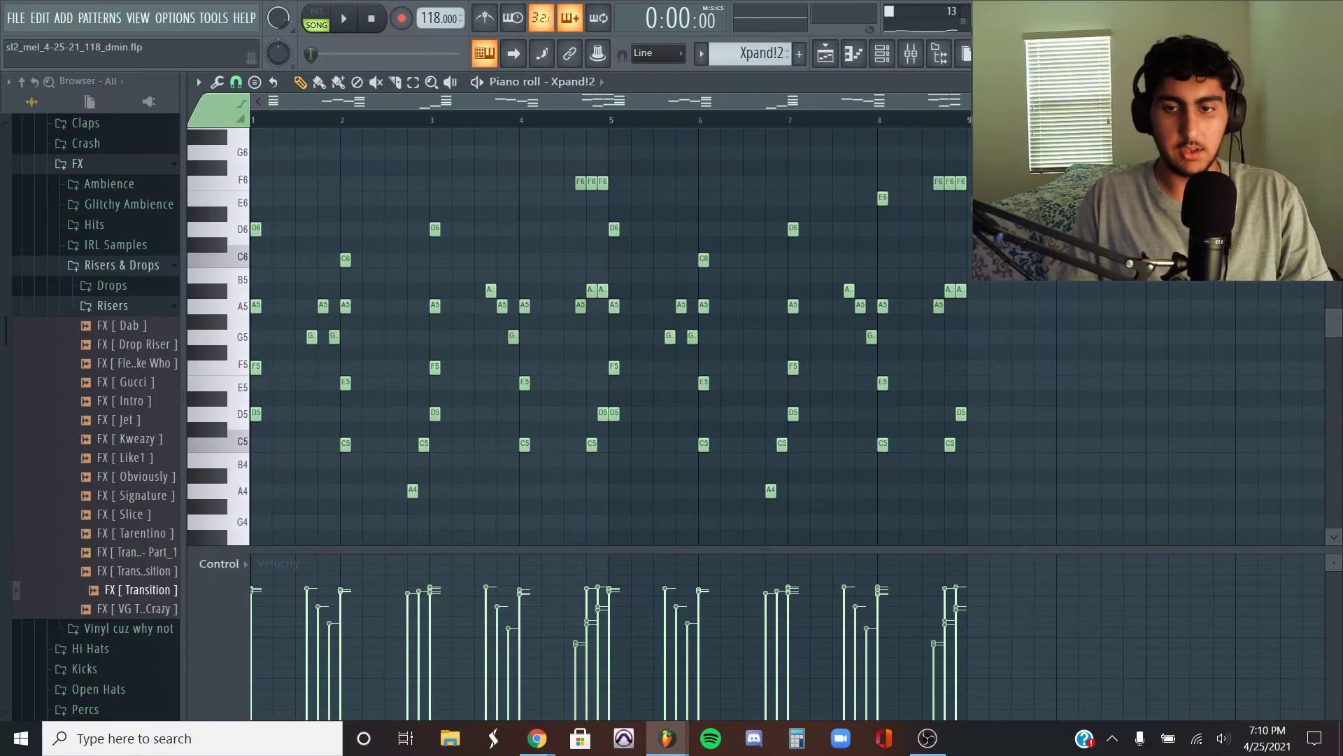
key("Escape")
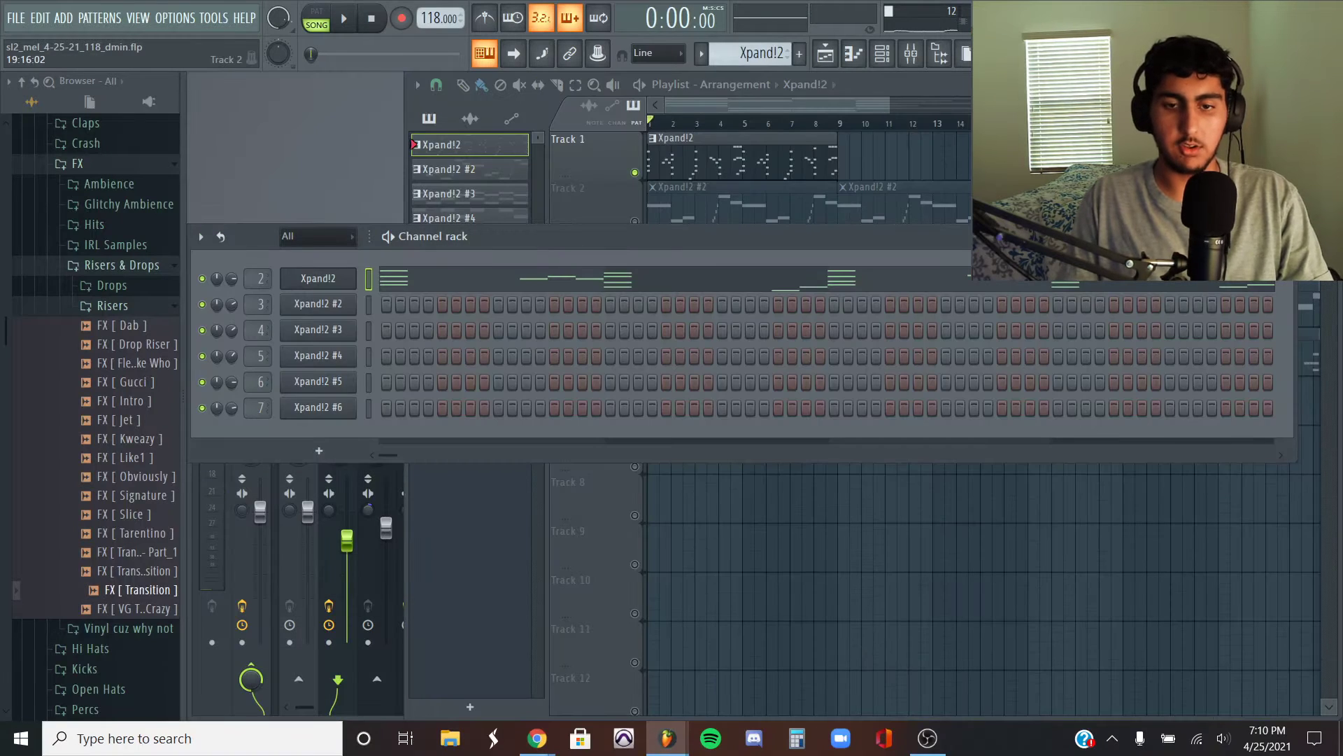
Step: Unmute Track 2 in the playlist, view the Xpand!2 #2 instrument and play back its melody
left_click(1097, 204)
left_click(636, 222)
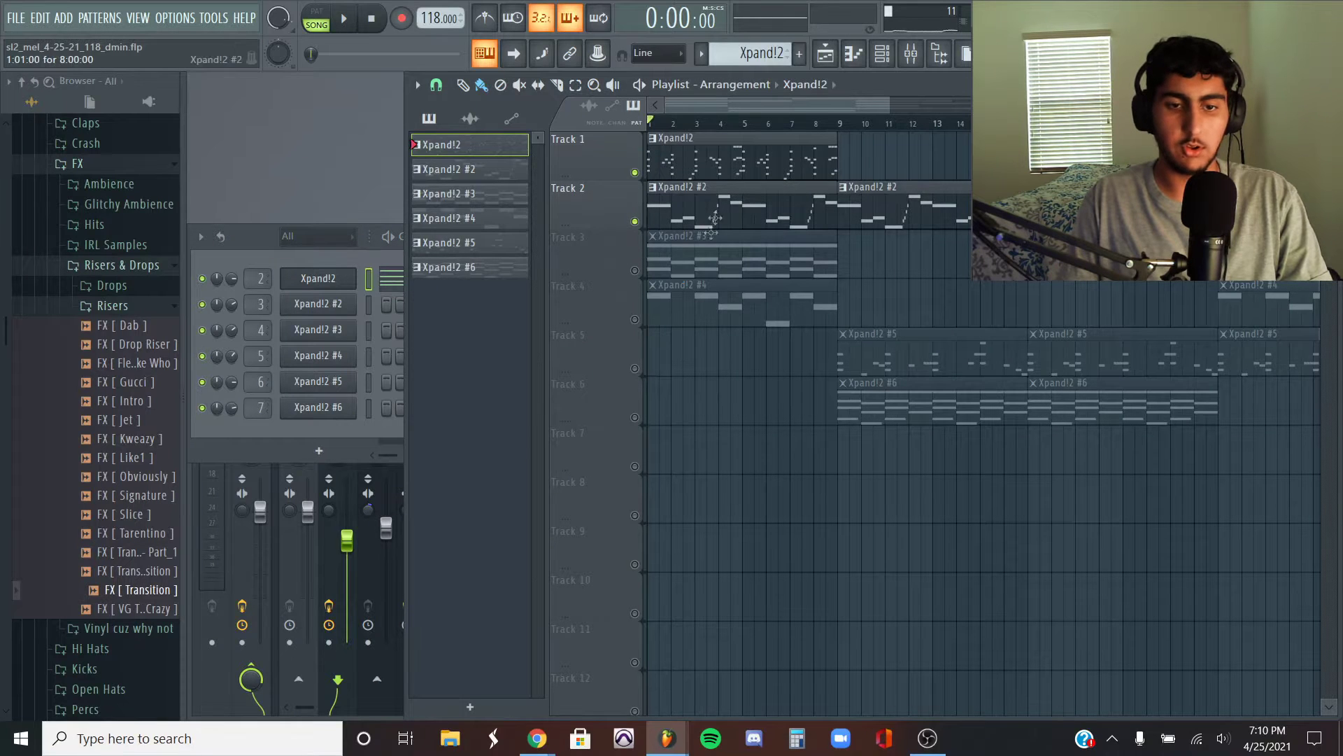
left_click(341, 303)
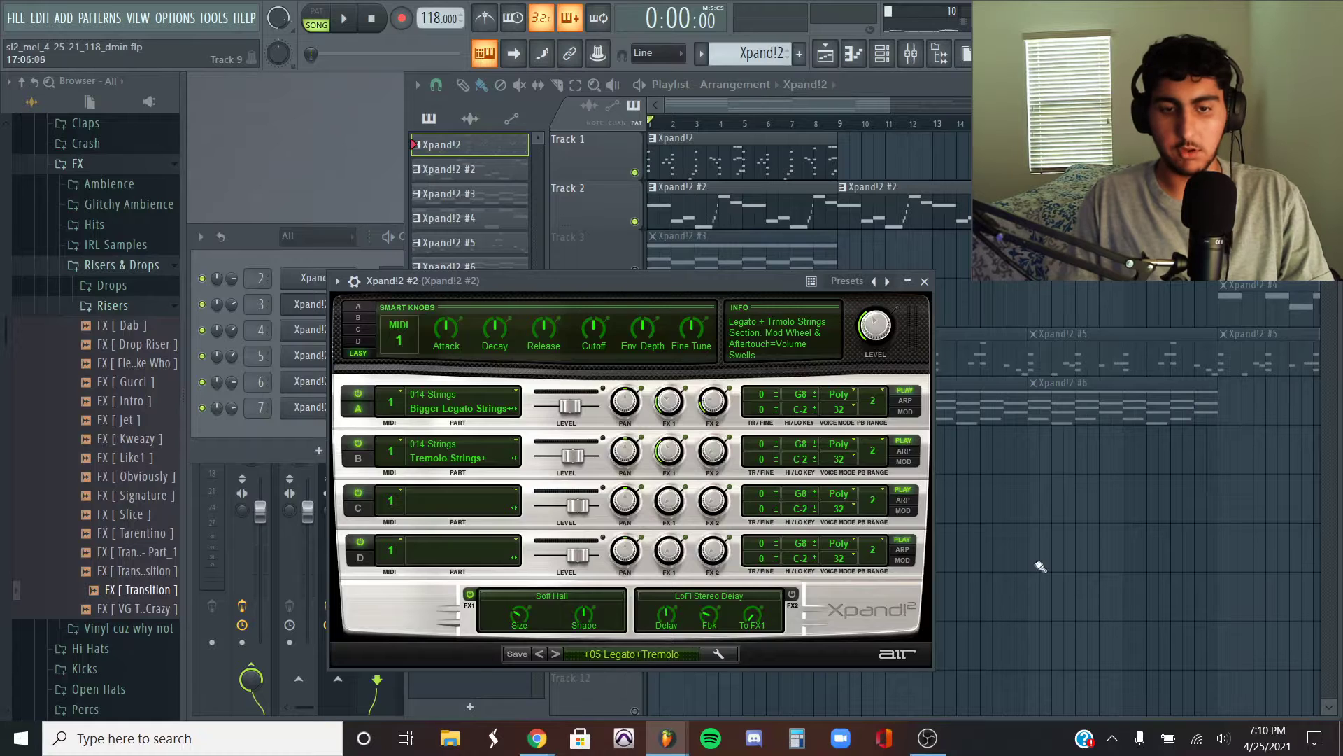
left_click(1035, 568)
key("space")
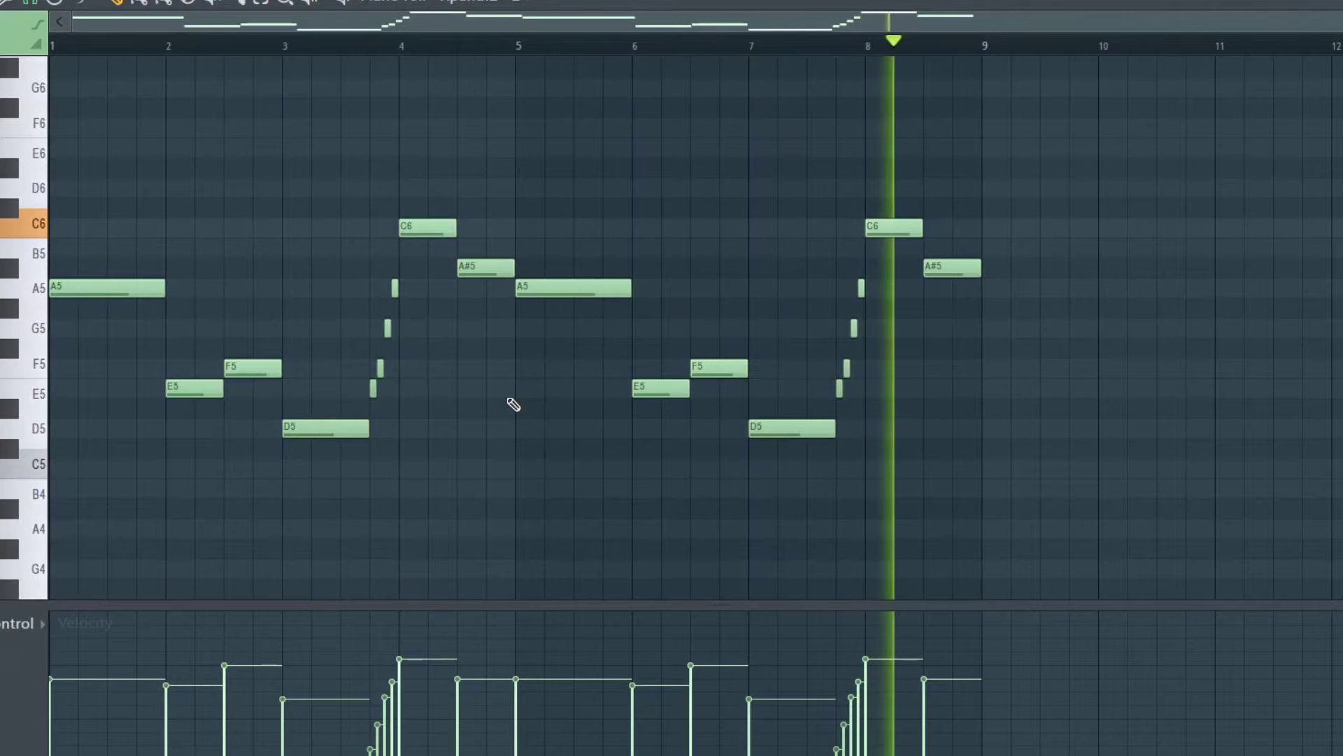
key("space")
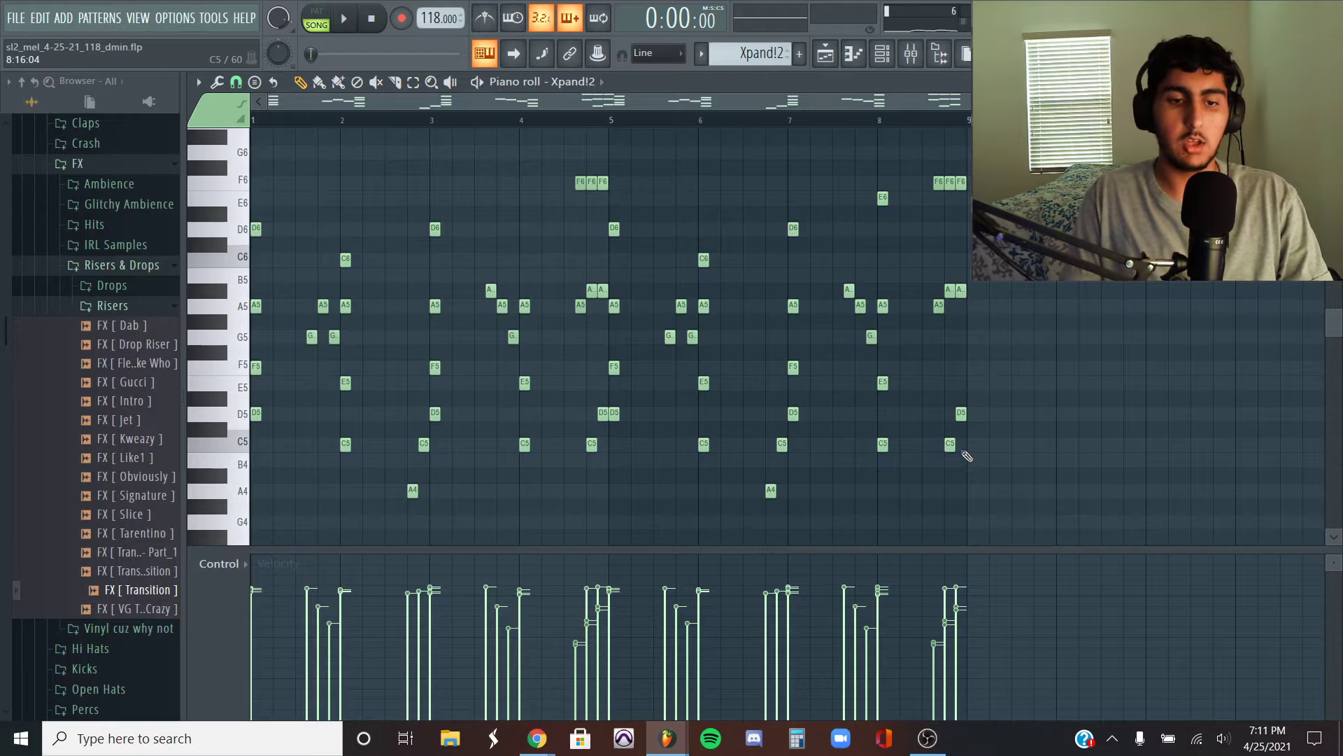
Step: Try a 2% velocity randomization on the first Xpand!2 pattern's notes and close the randomizer without accepting it
left_click_drag(1025, 498, 250, 174)
left_click(394, 194)
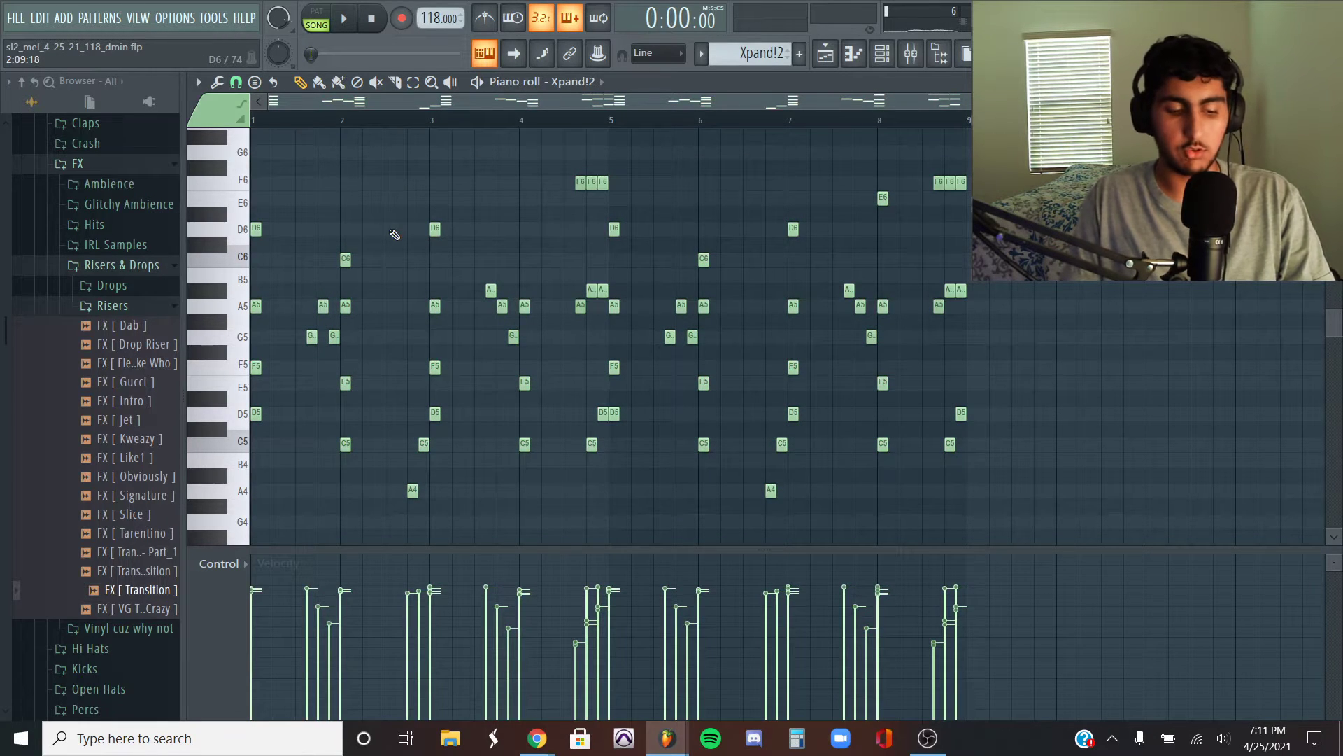
key("alt+r")
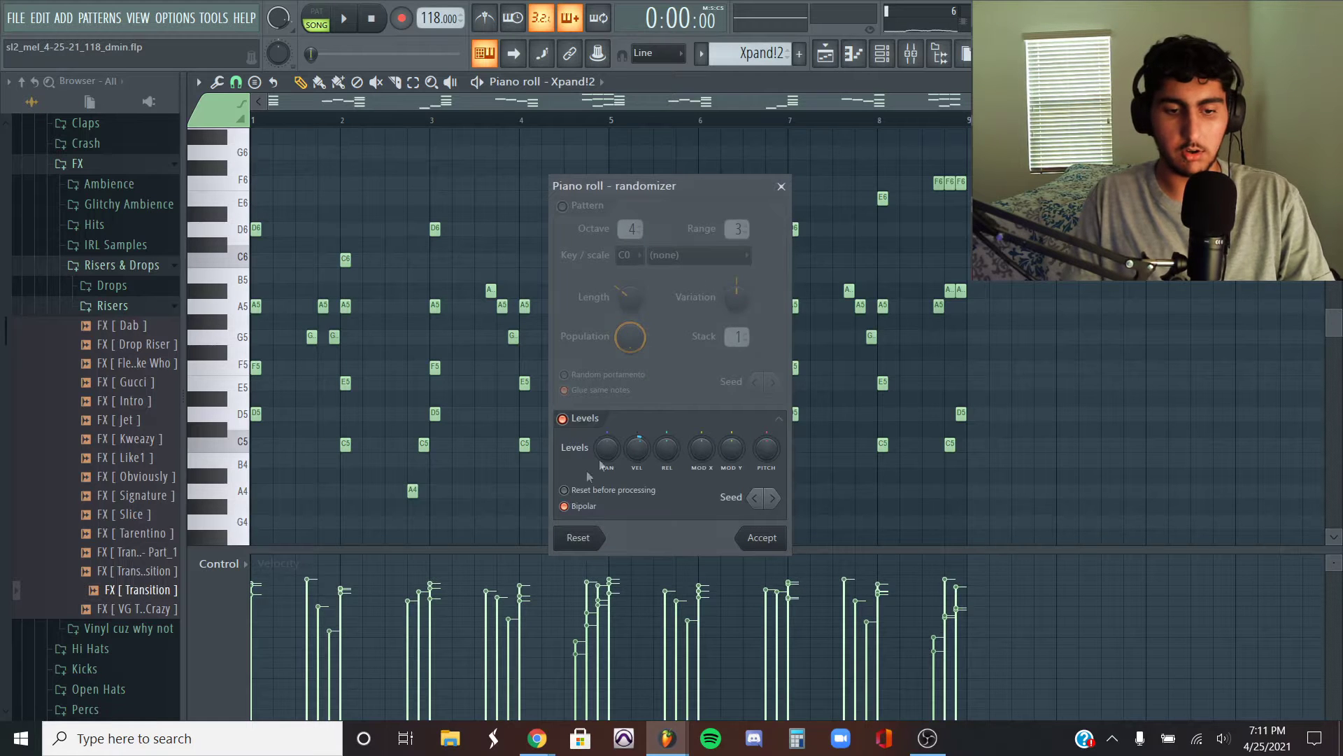
left_click_drag(637, 430, 638, 436)
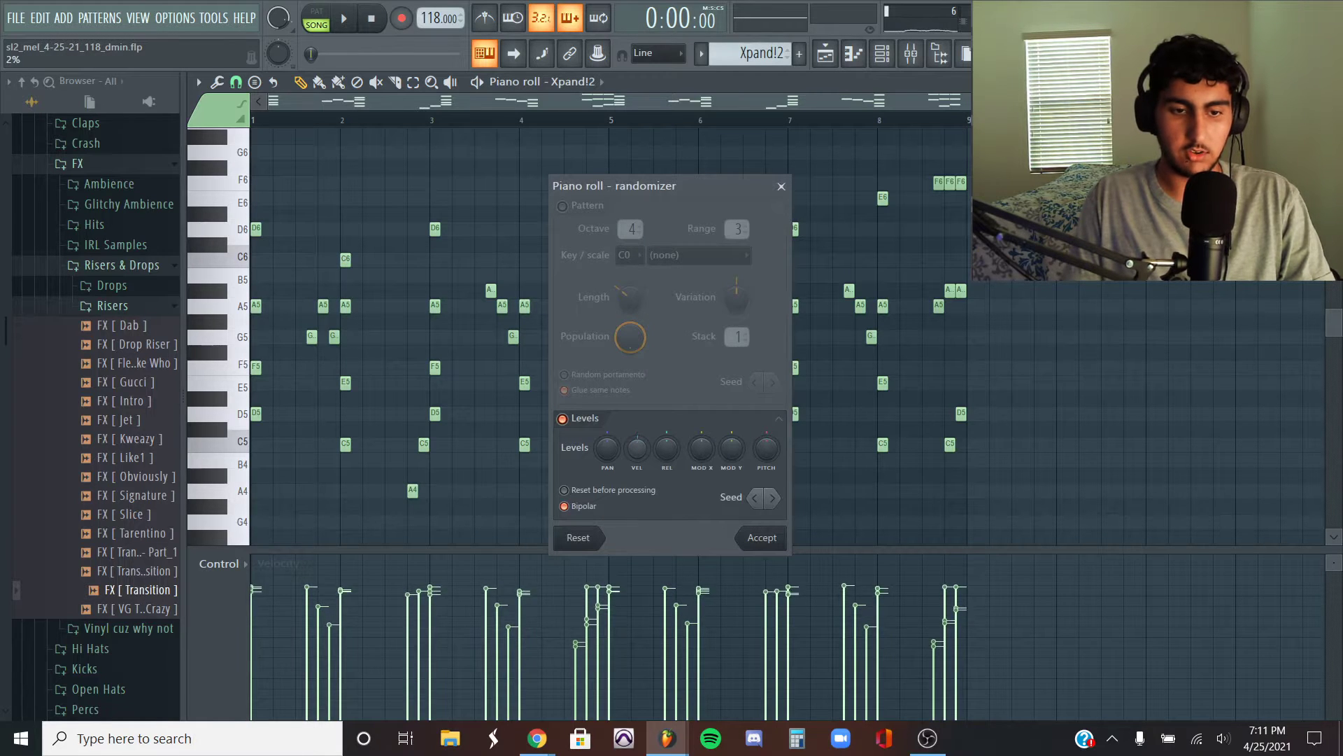
left_click(782, 186)
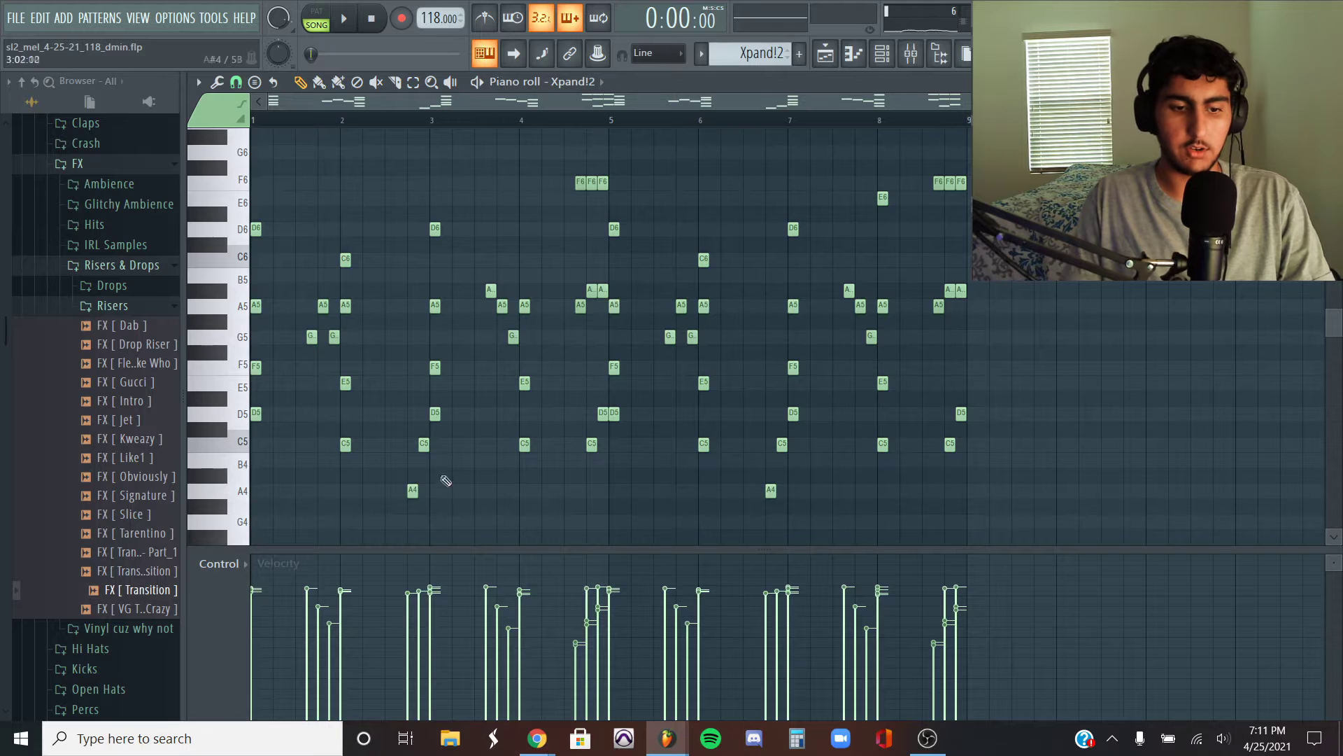
scroll(482, 539, "up", 3)
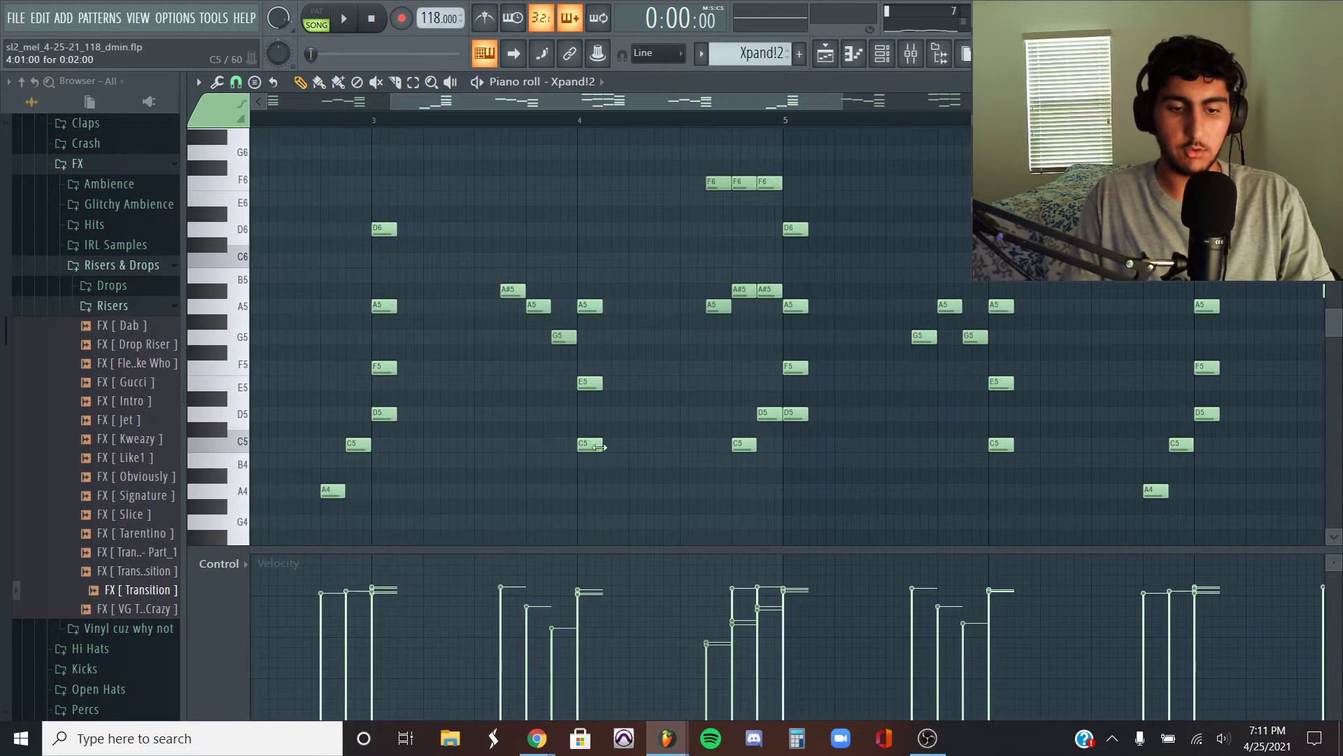
scroll(585, 487, "down", 3)
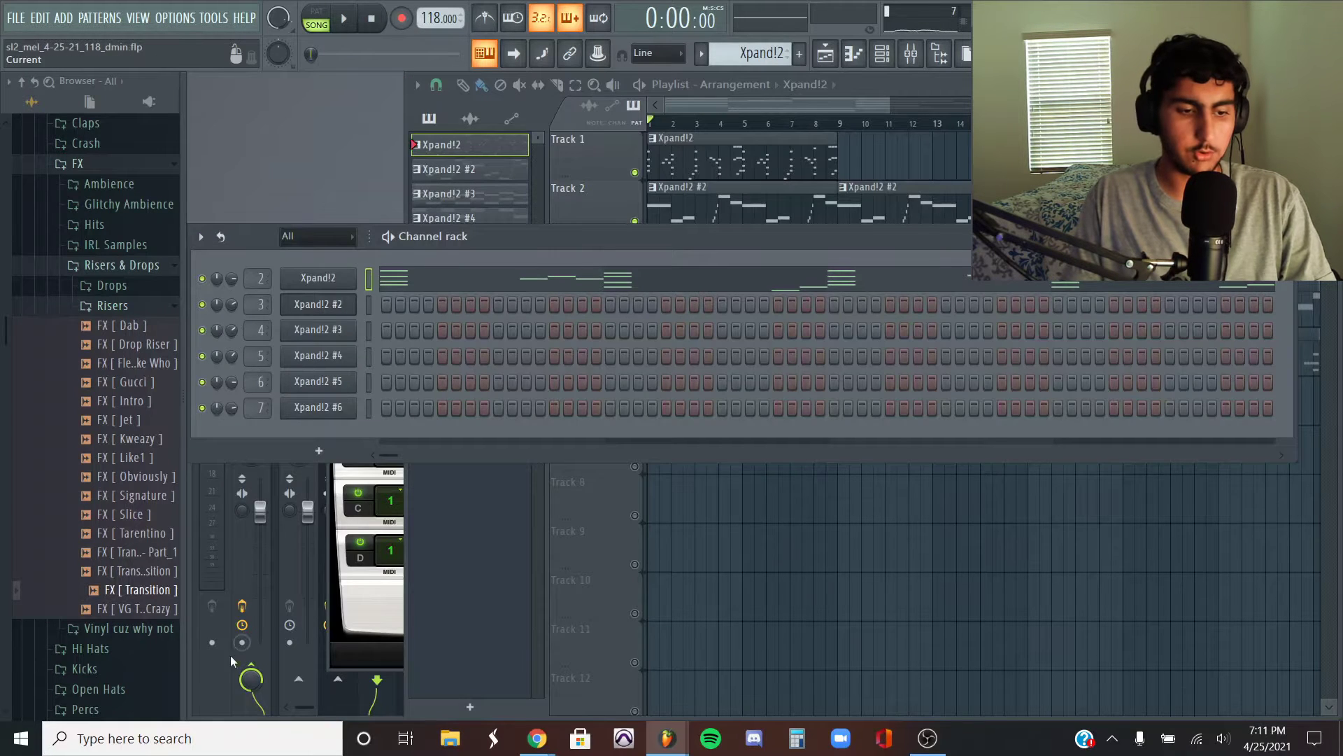
Step: Inspect the iZotope Vinyl, Fruity Reeverb 2 and Fruity Stereo Shaper effects on the Xpand!2 mixer track, and check the Xpand!2 #2 track
left_click(229, 655)
left_click(344, 390)
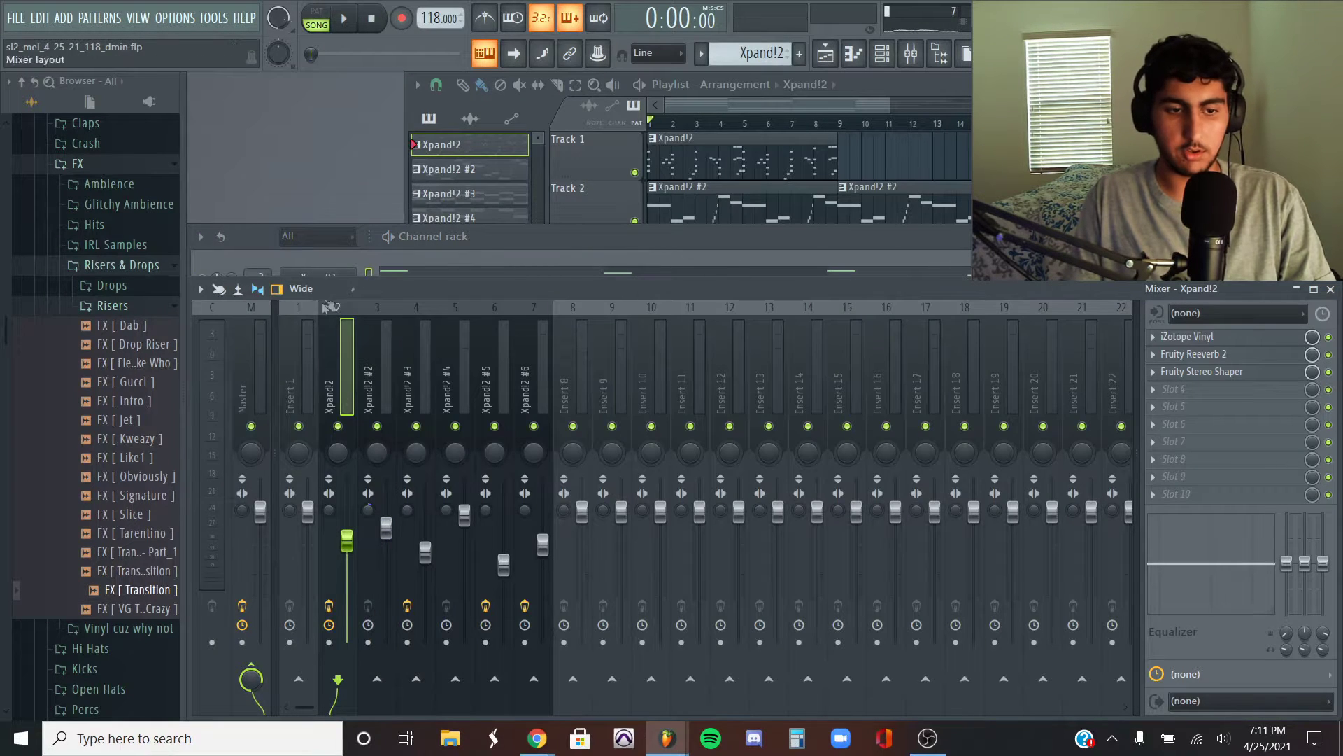
left_click(1239, 340)
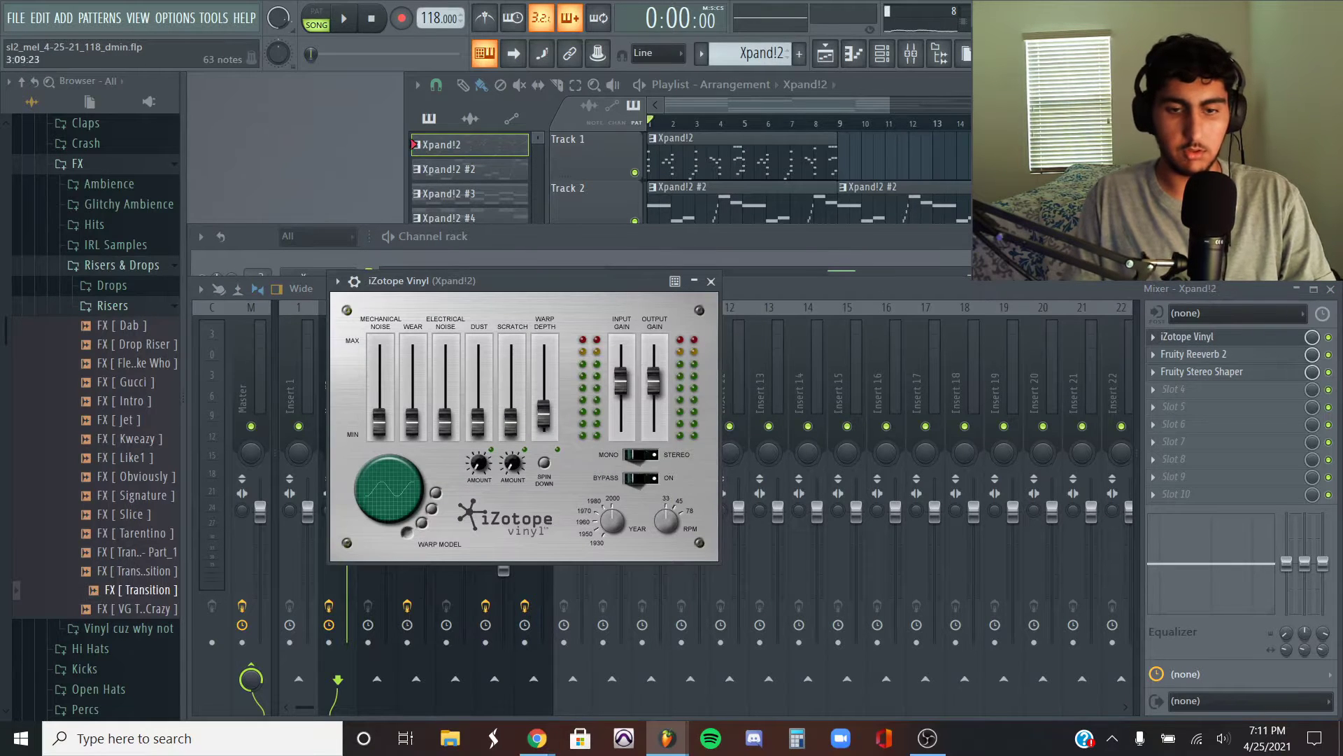
left_click(1225, 357)
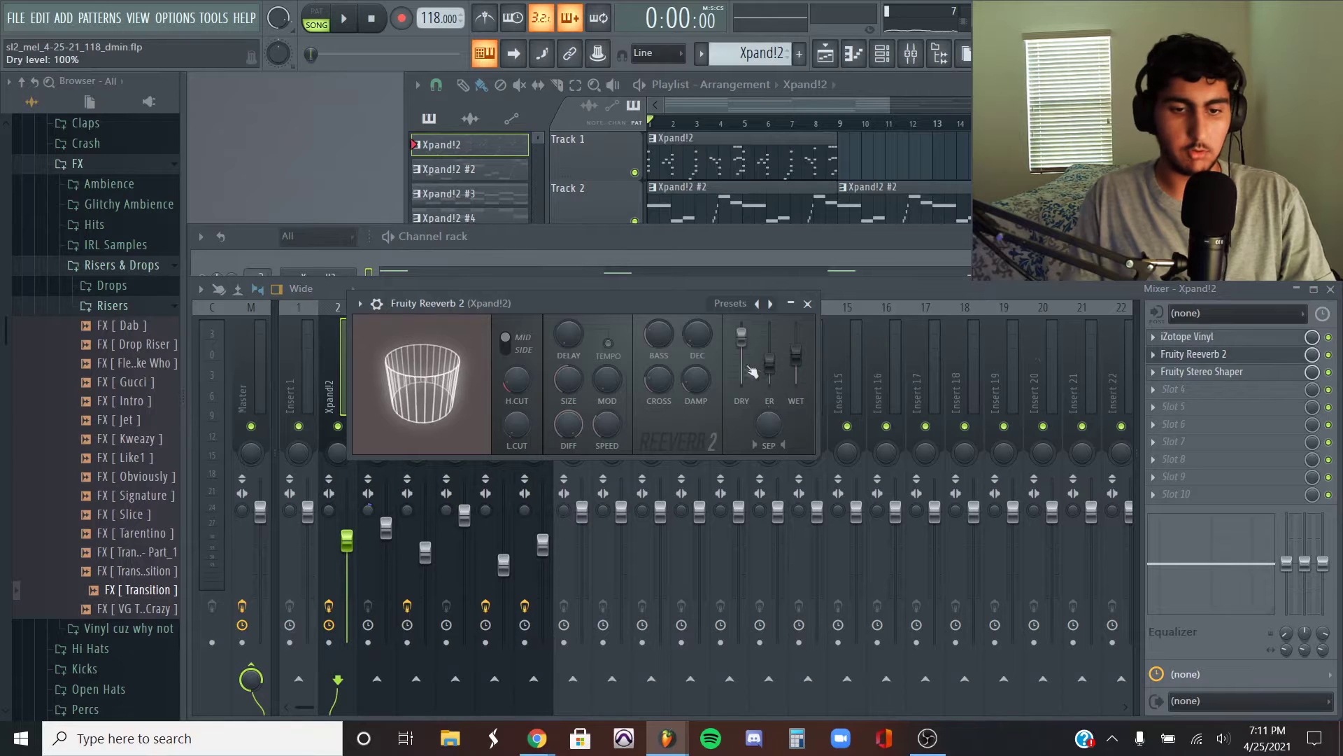
left_click(808, 304)
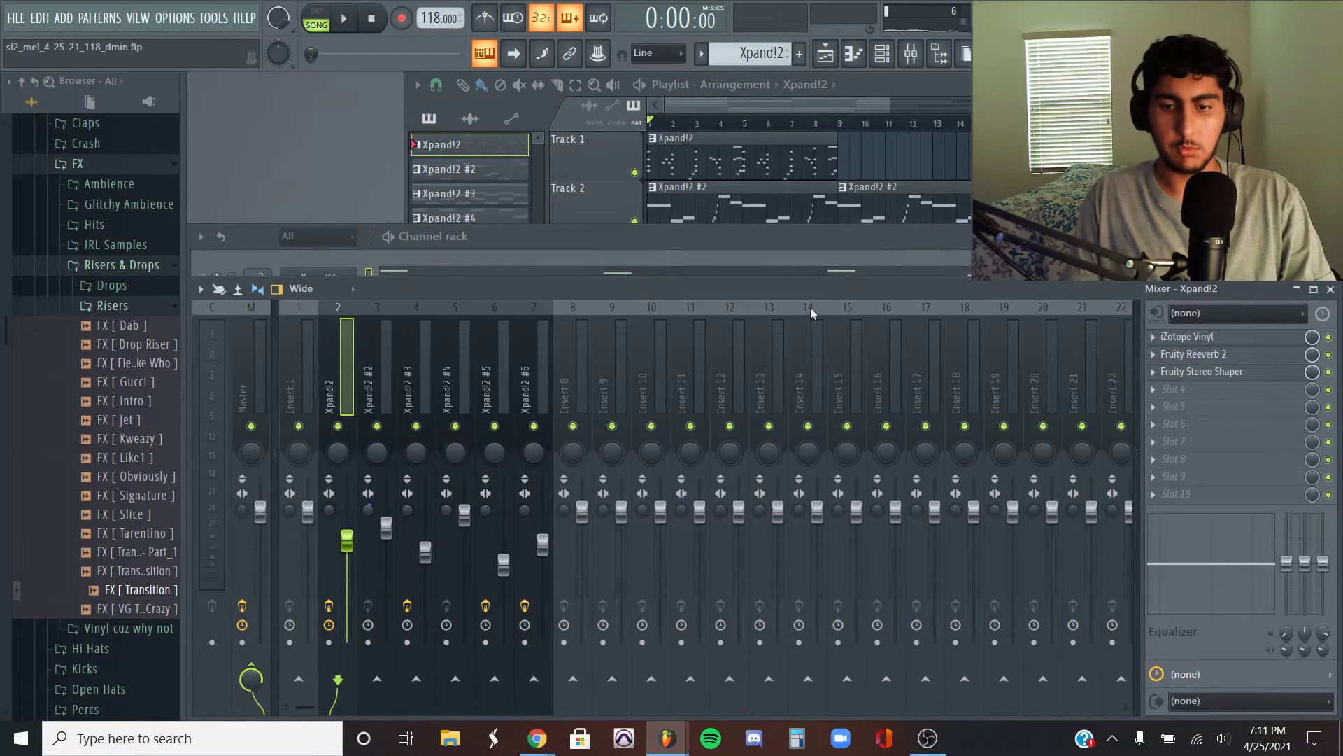
left_click(1239, 373)
left_click_drag(297, 145, 581, 239)
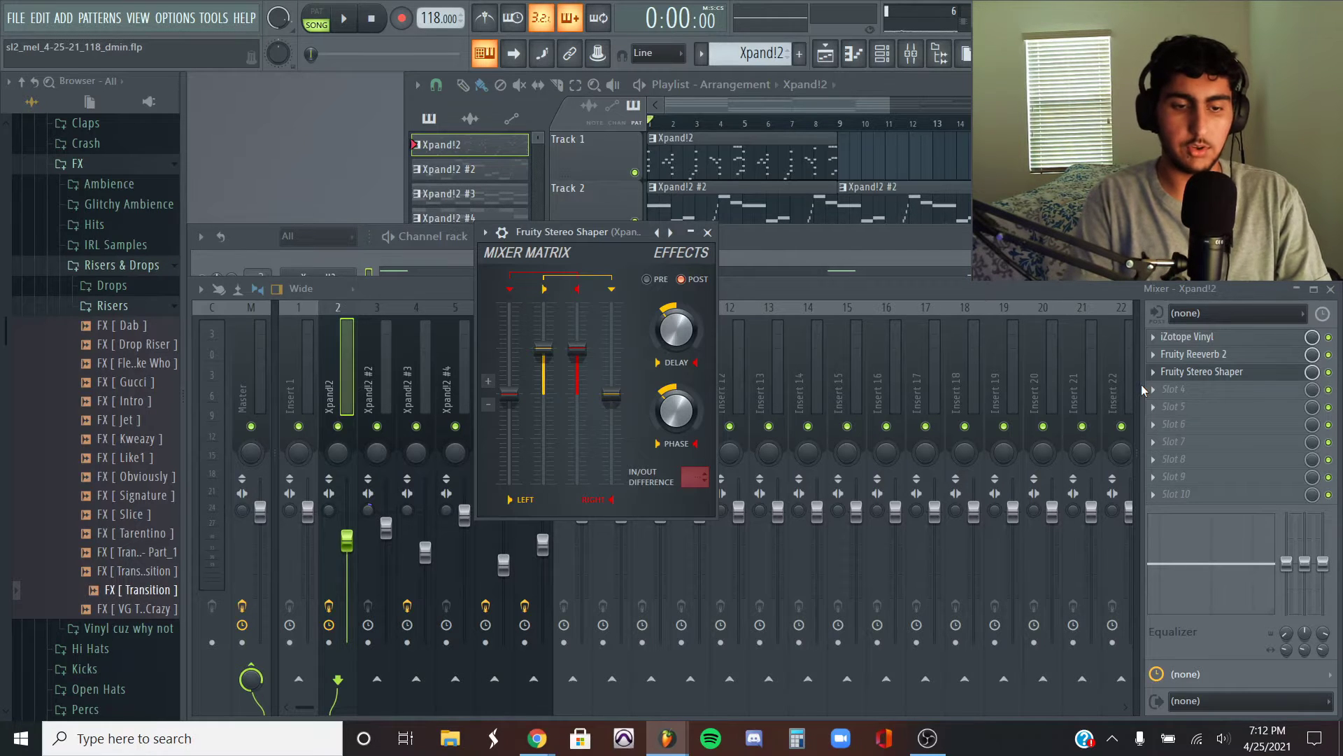
left_click(386, 529)
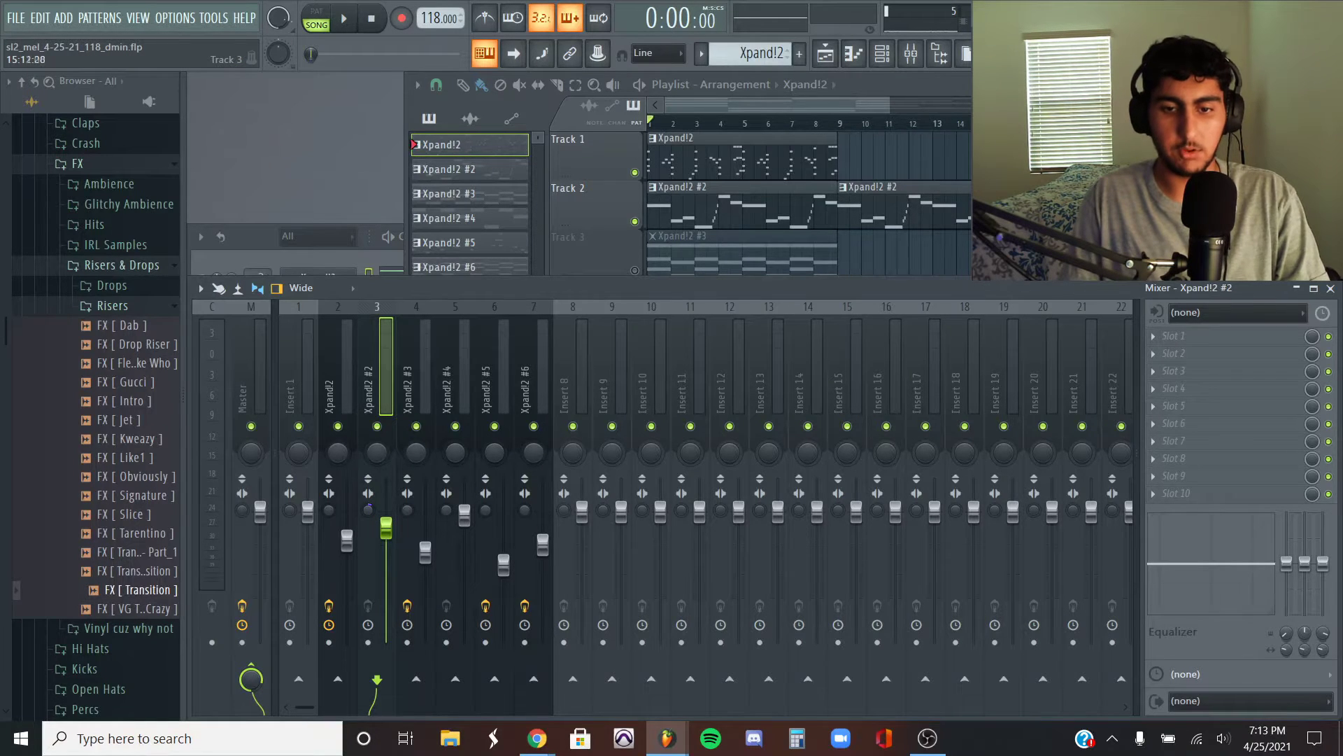
Step: Unmute Track 3 in the playlist, view the Xpand!2 #3 instrument and play back its sustained chords in the piano roll
left_click(635, 270)
scroll(898, 270, "down", 4)
scroll(674, 250, "up", 1)
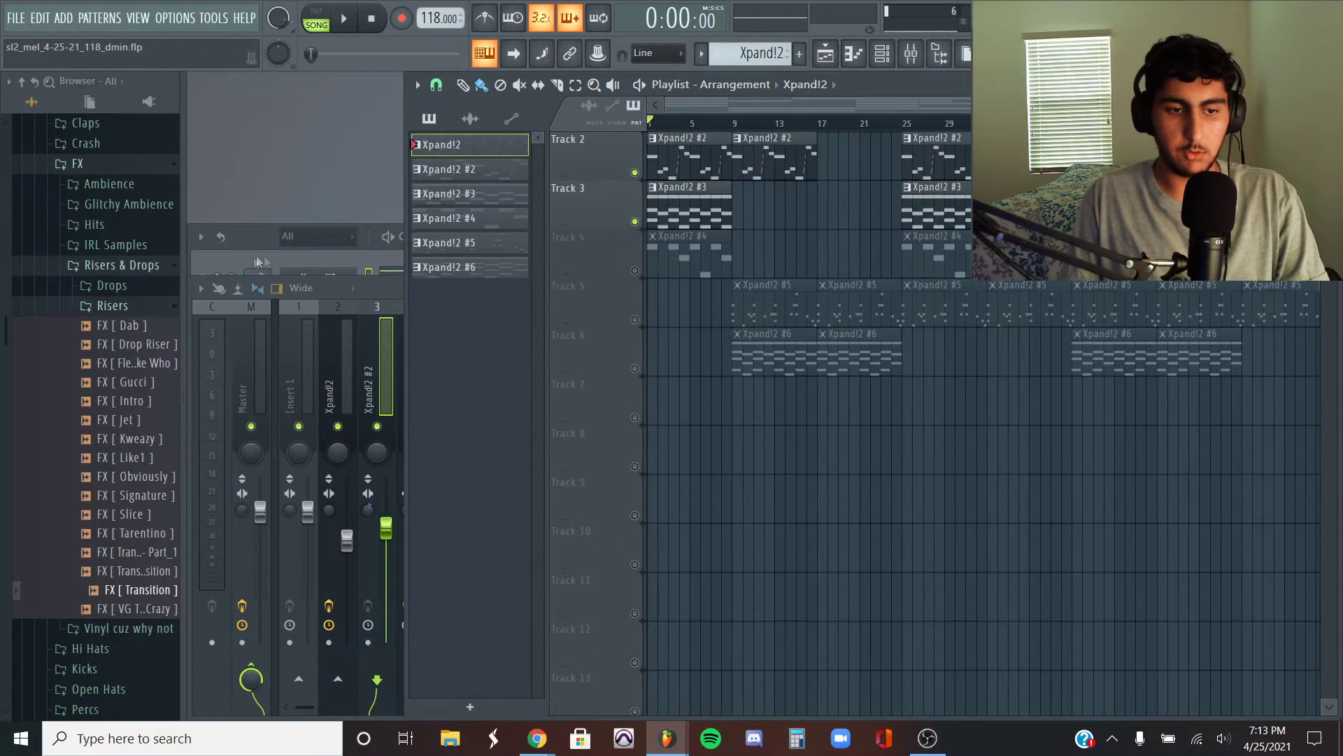
left_click(259, 263)
left_click(323, 334)
left_click(650, 677)
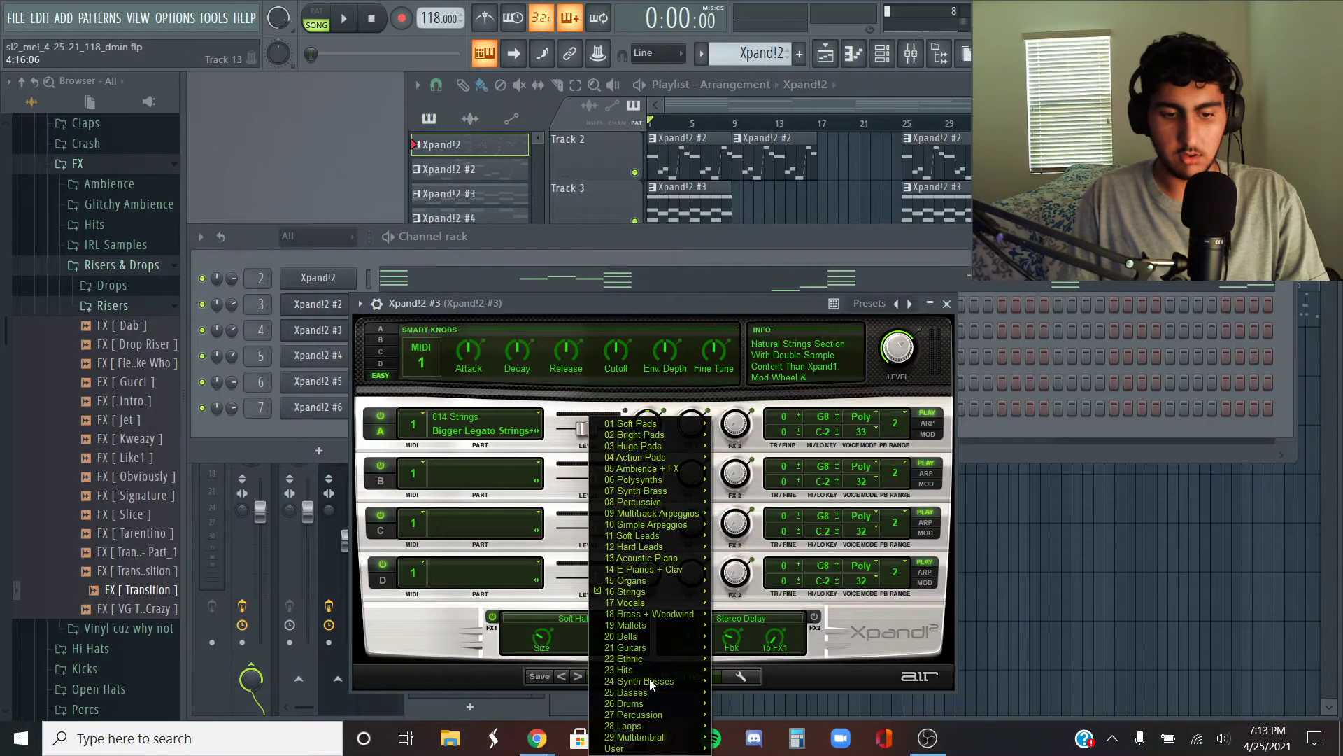
left_click(1038, 655)
left_click(1037, 591)
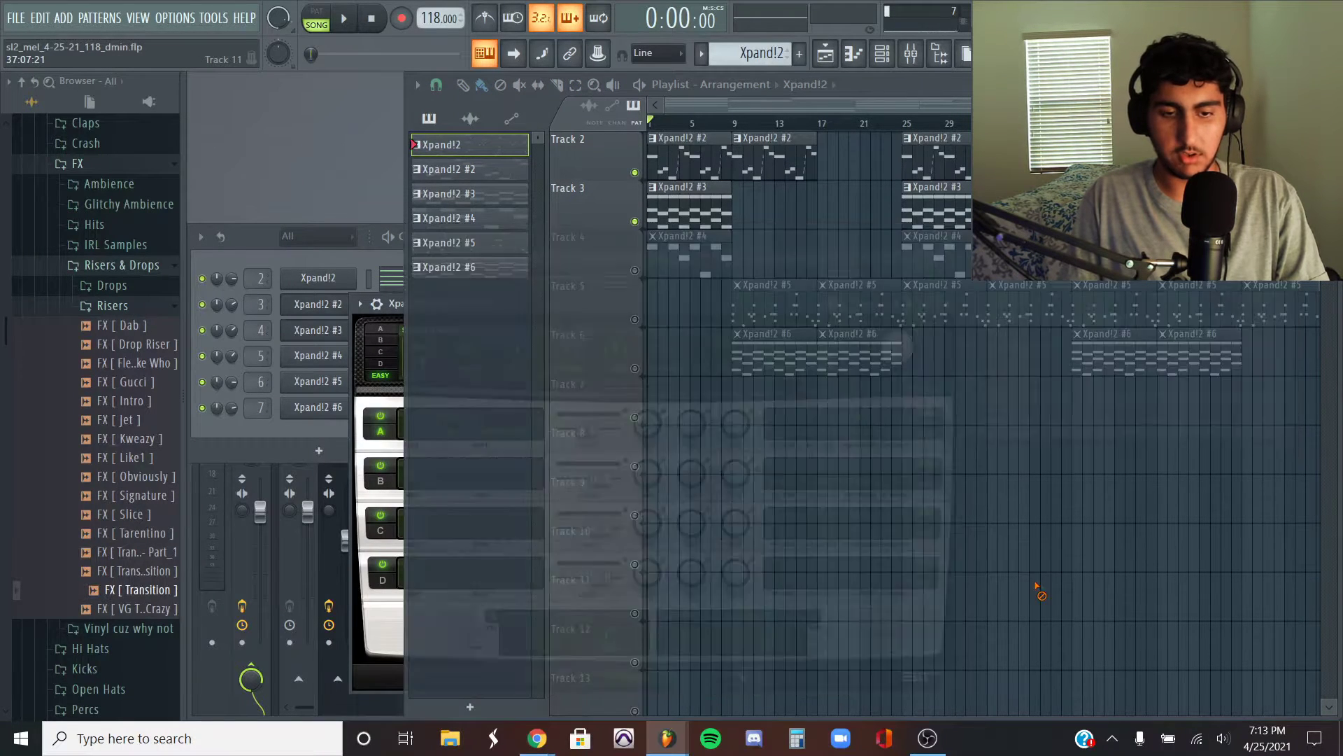
key("F7")
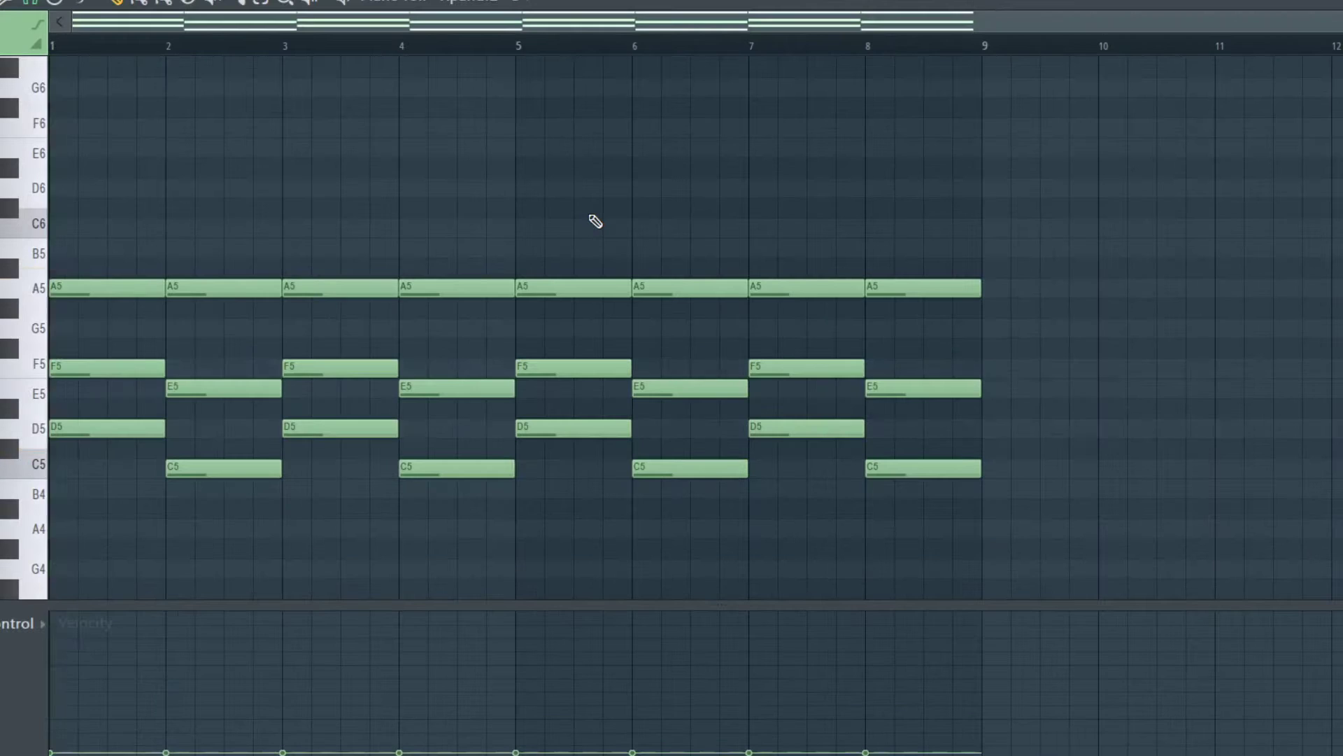
key("space")
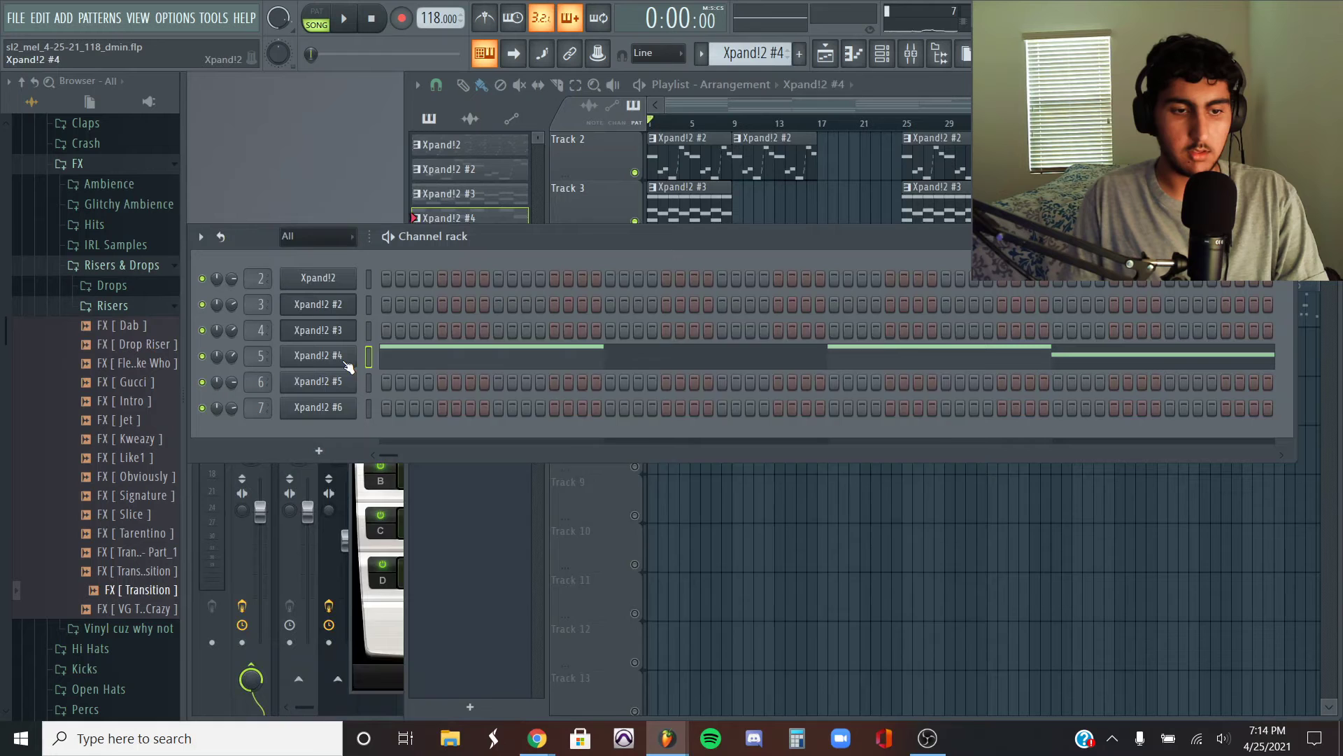
Step: View the Xpand!2 #4 strings instrument and play back its low notes in the piano roll
left_click(343, 356)
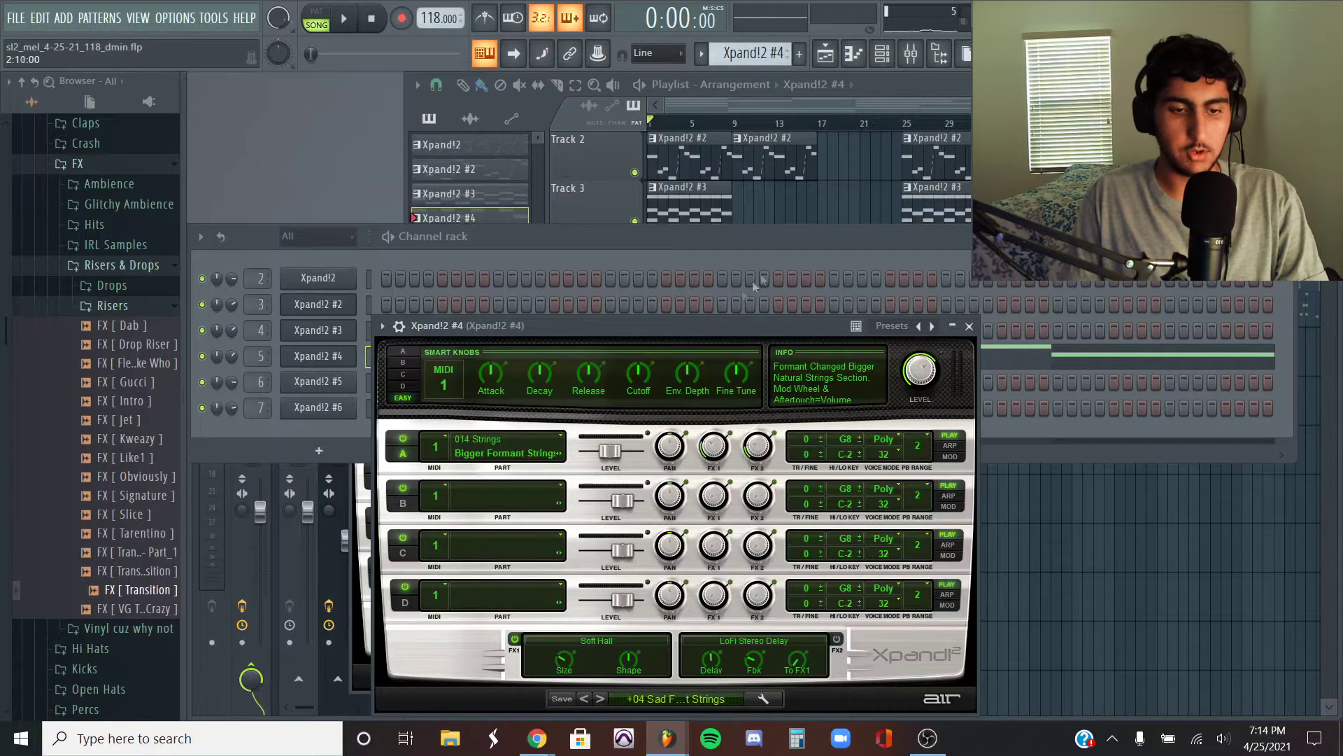
left_click(801, 207)
double_click(710, 273)
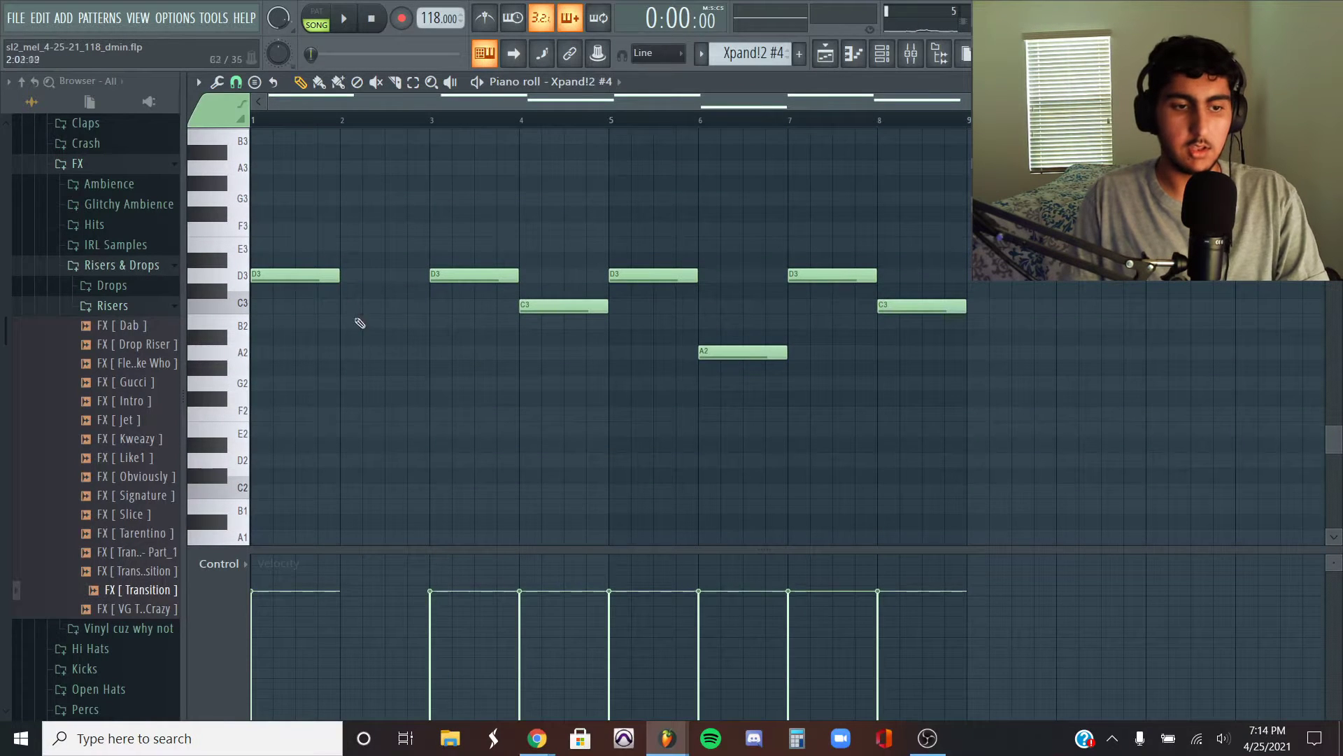
scroll(354, 259, "up", 4)
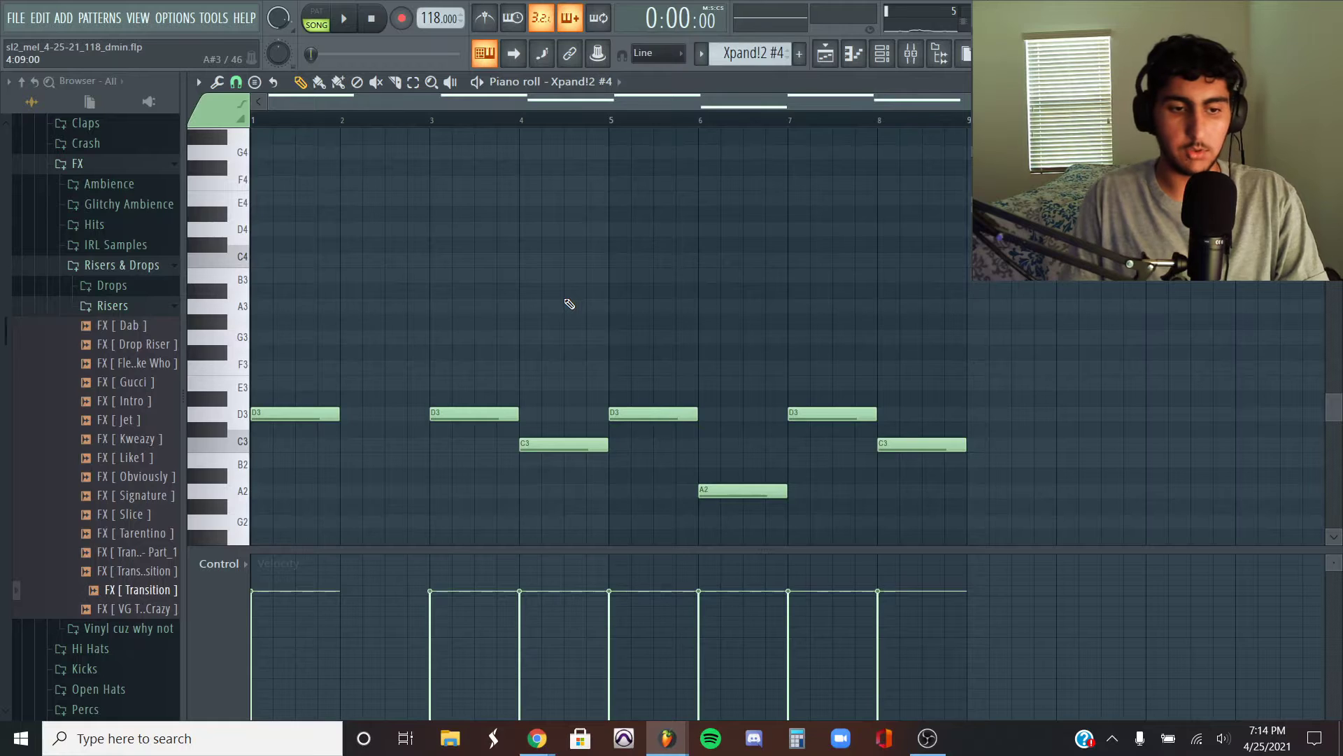
key("space")
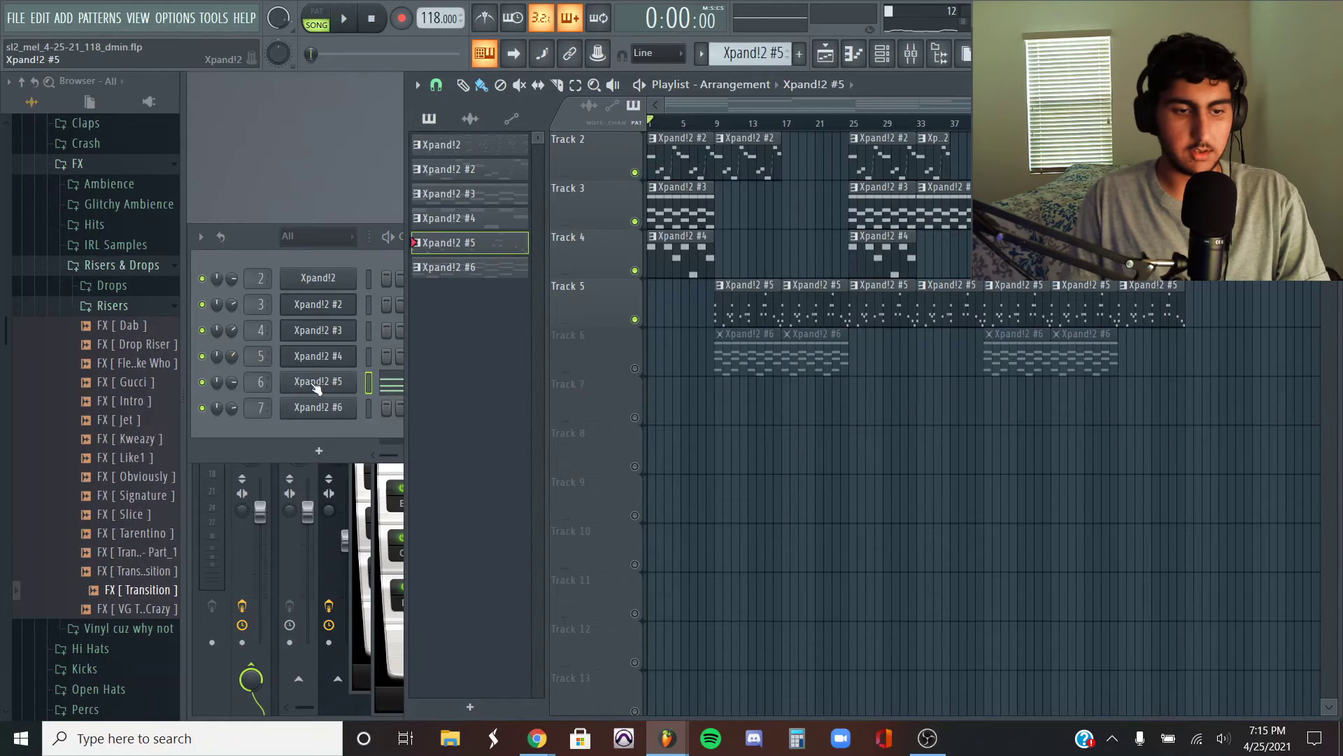
Step: View the Xpand!2 #5 trumpet instrument and play back its staccato pattern in the piano roll
left_click(315, 389)
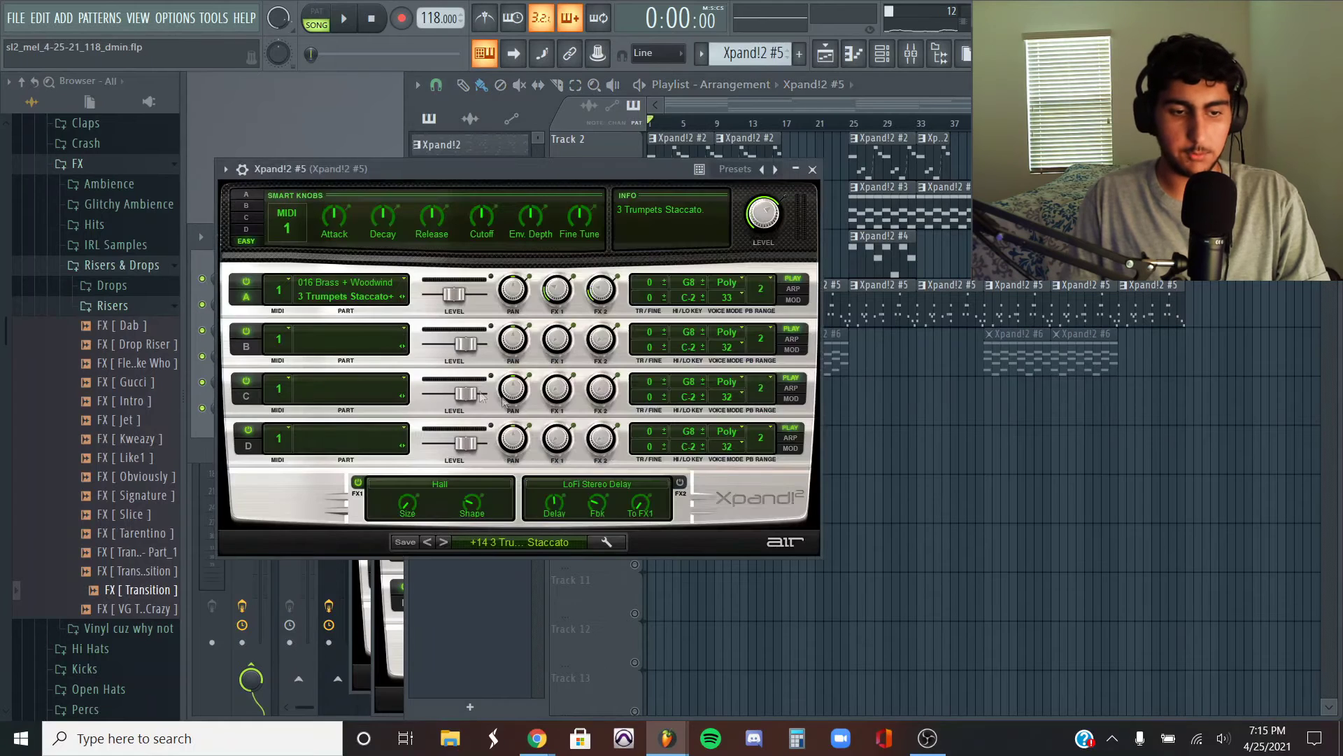
right_click(1022, 474)
double_click(746, 316)
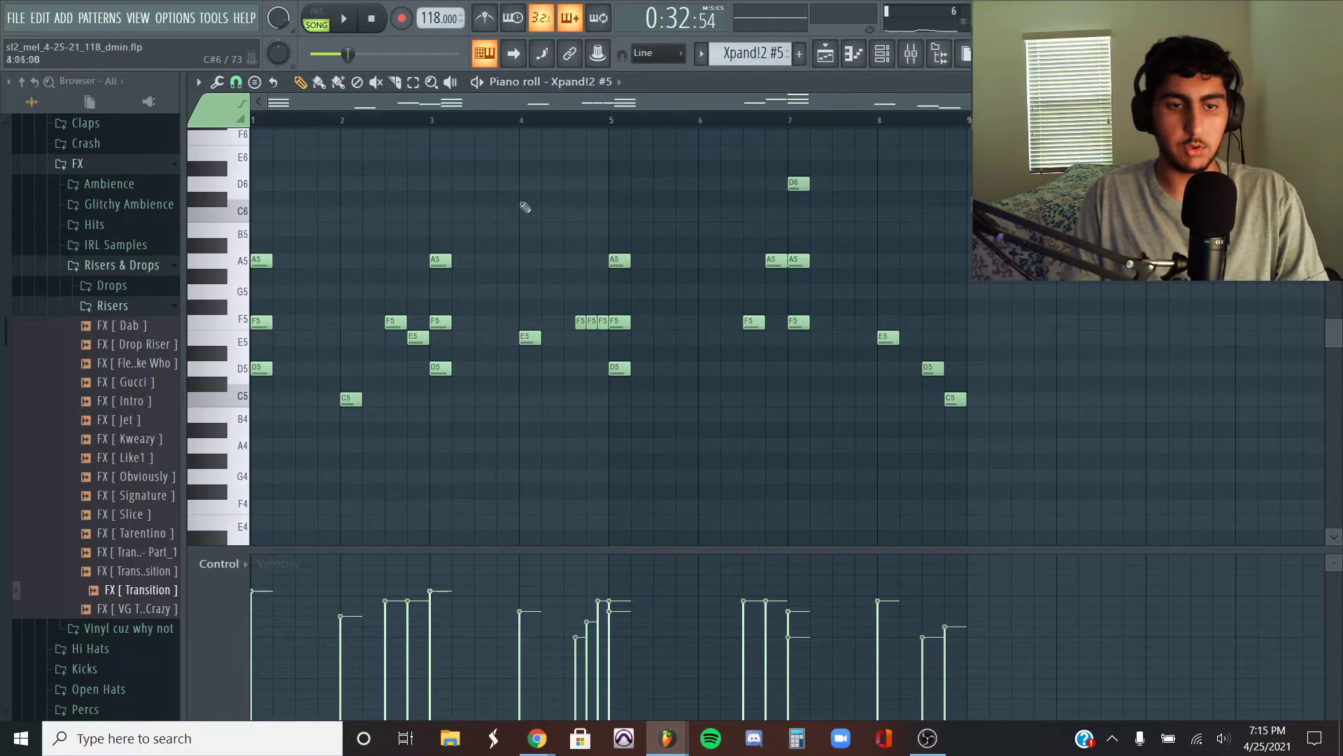
key("space")
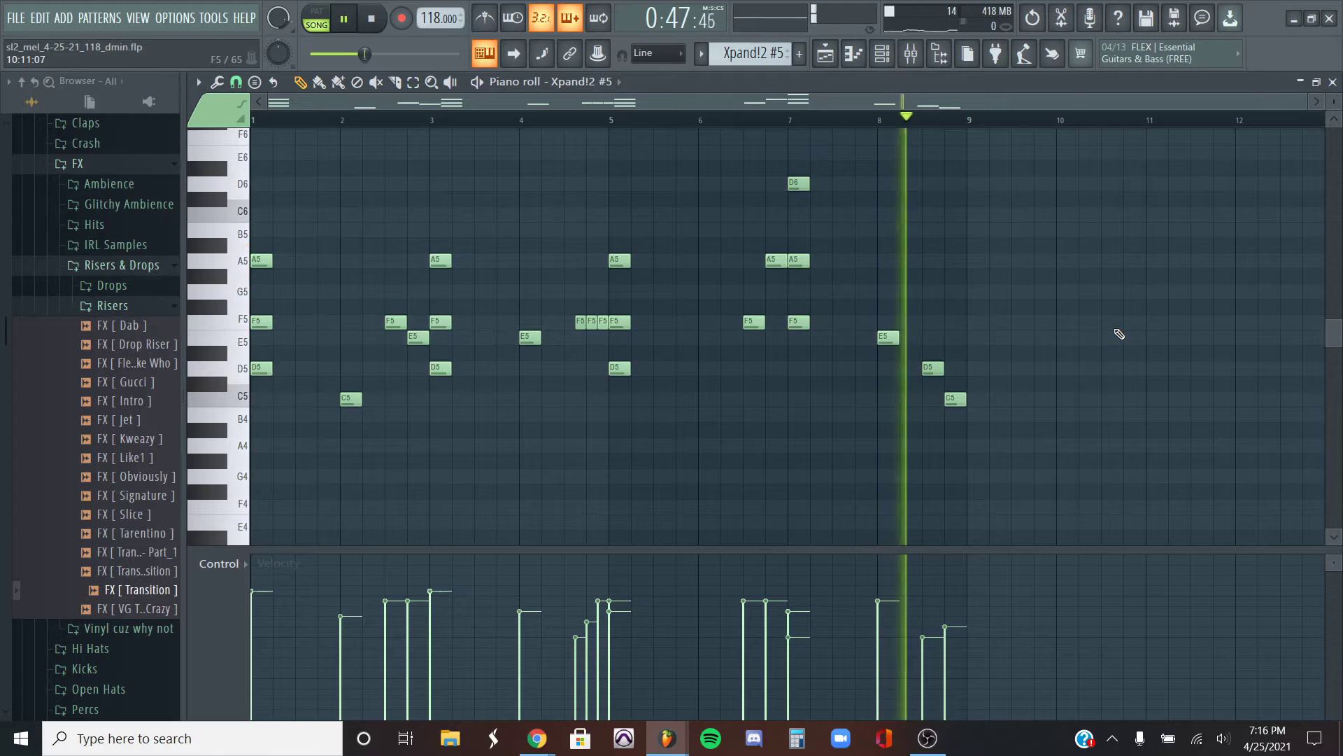
key("space")
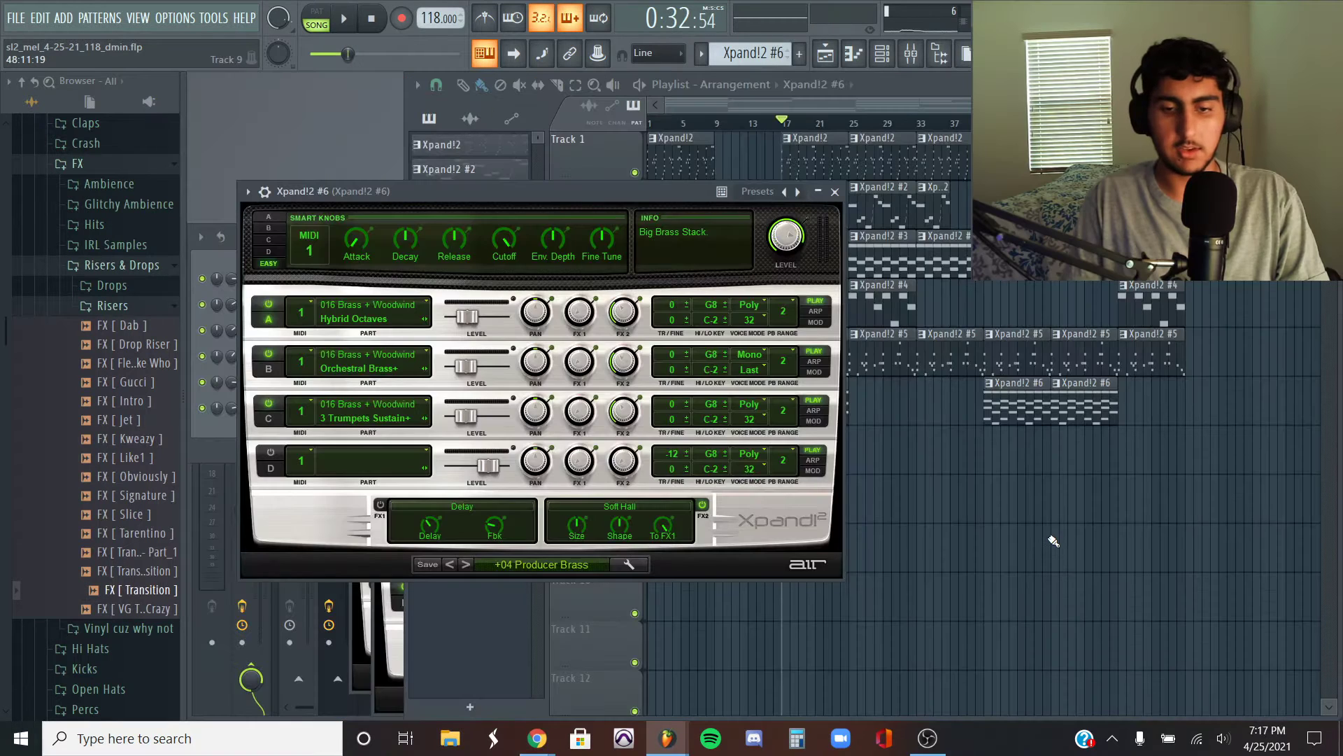
Step: Compare the Xpand!2 #3 chords with the Xpand!2 #6 brass notes in the piano roll and play back the brass part
left_click(999, 509)
double_click(701, 273)
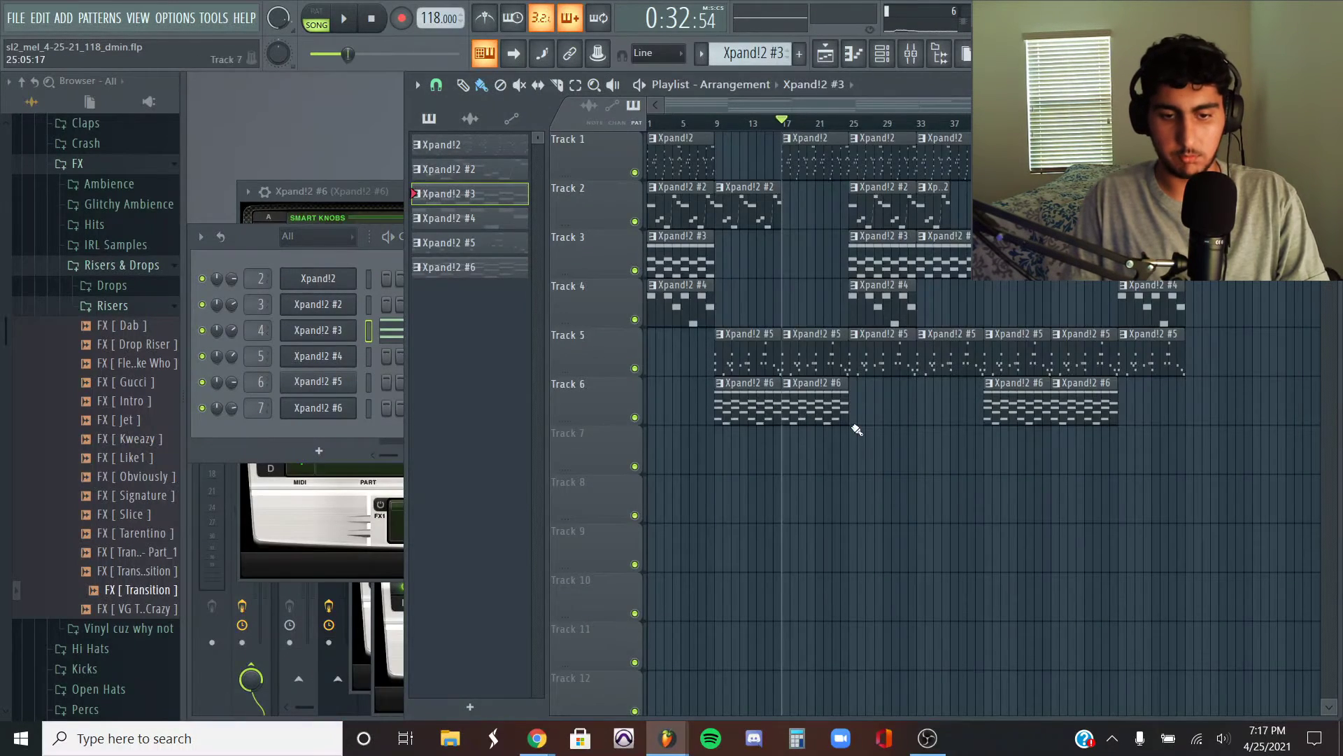
double_click(834, 411)
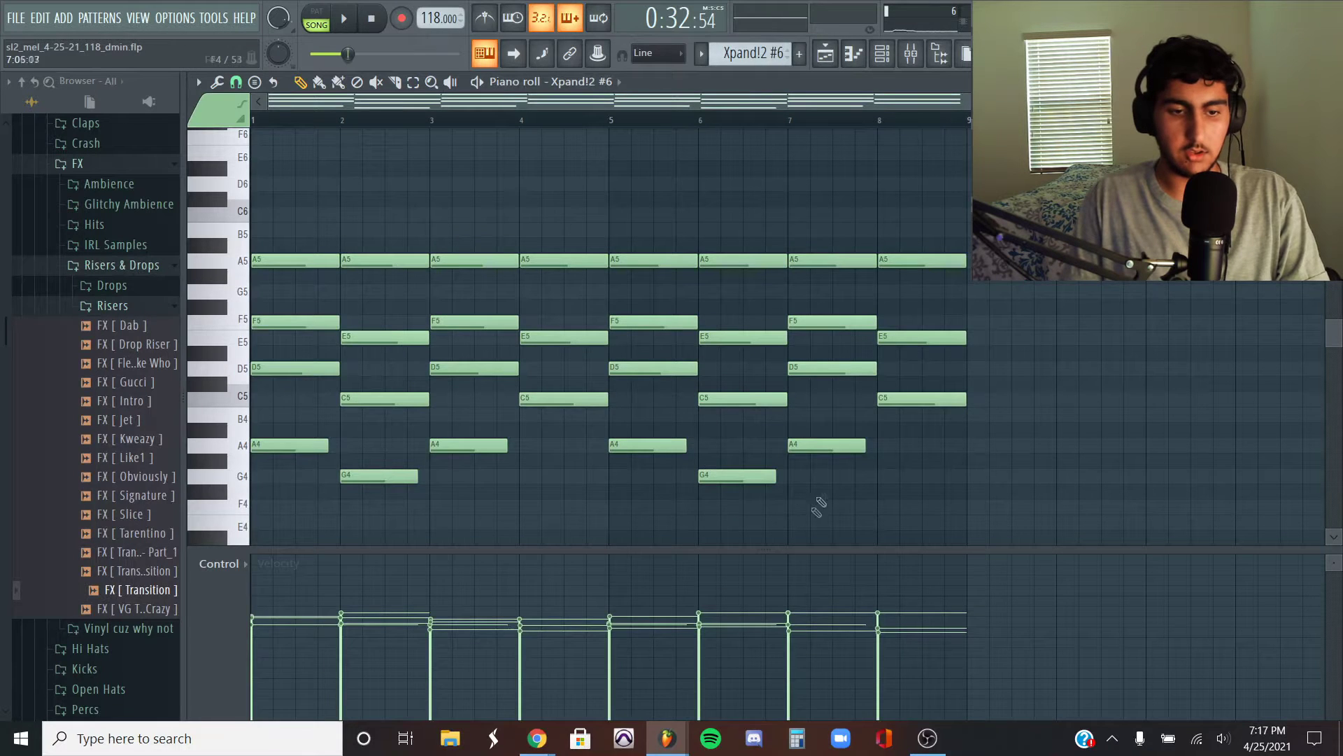
left_click_drag(912, 513, 129, 430)
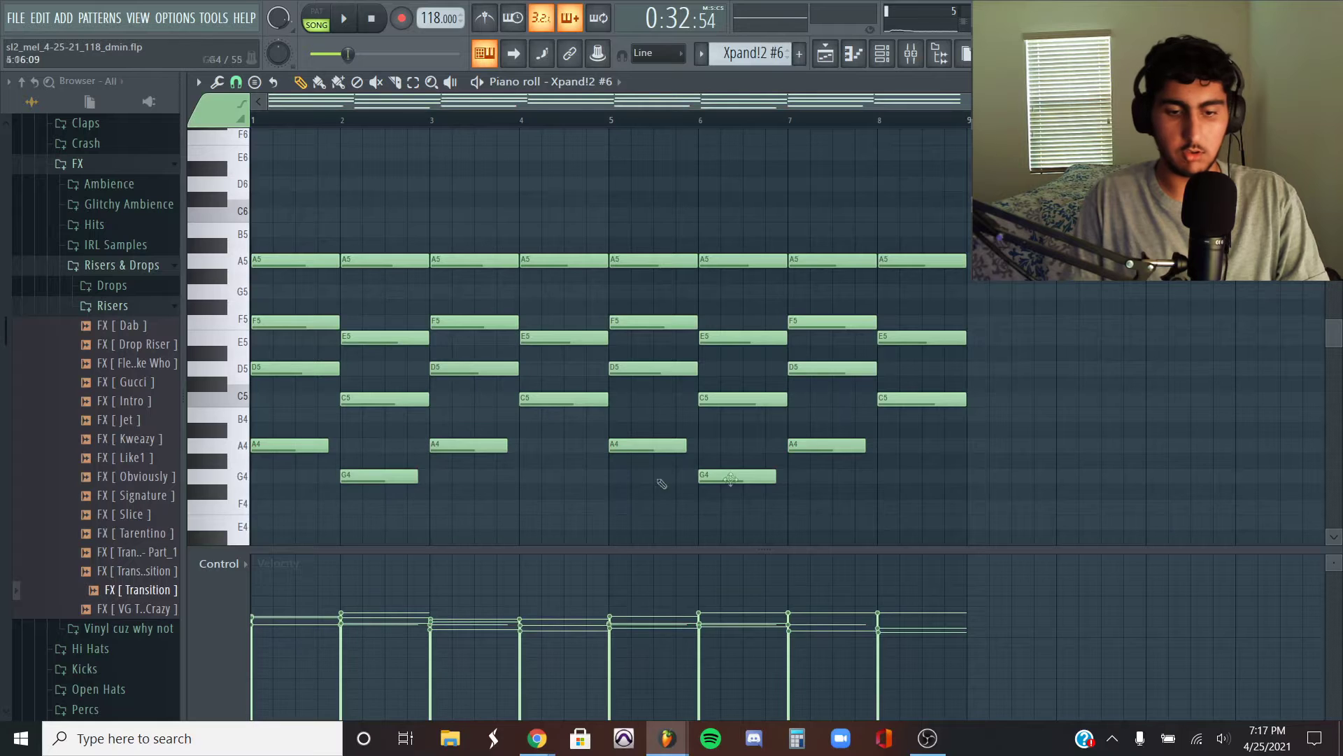
left_click_drag(883, 514, 266, 437)
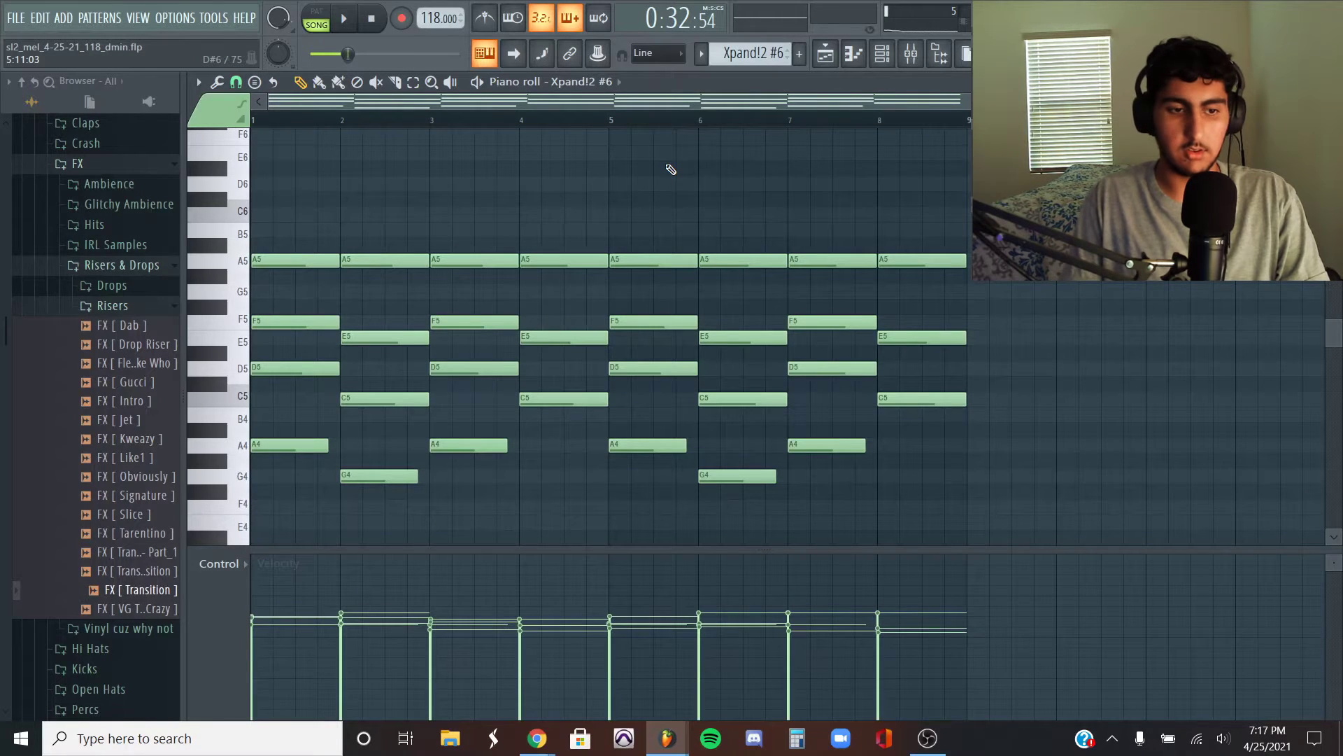
key("space")
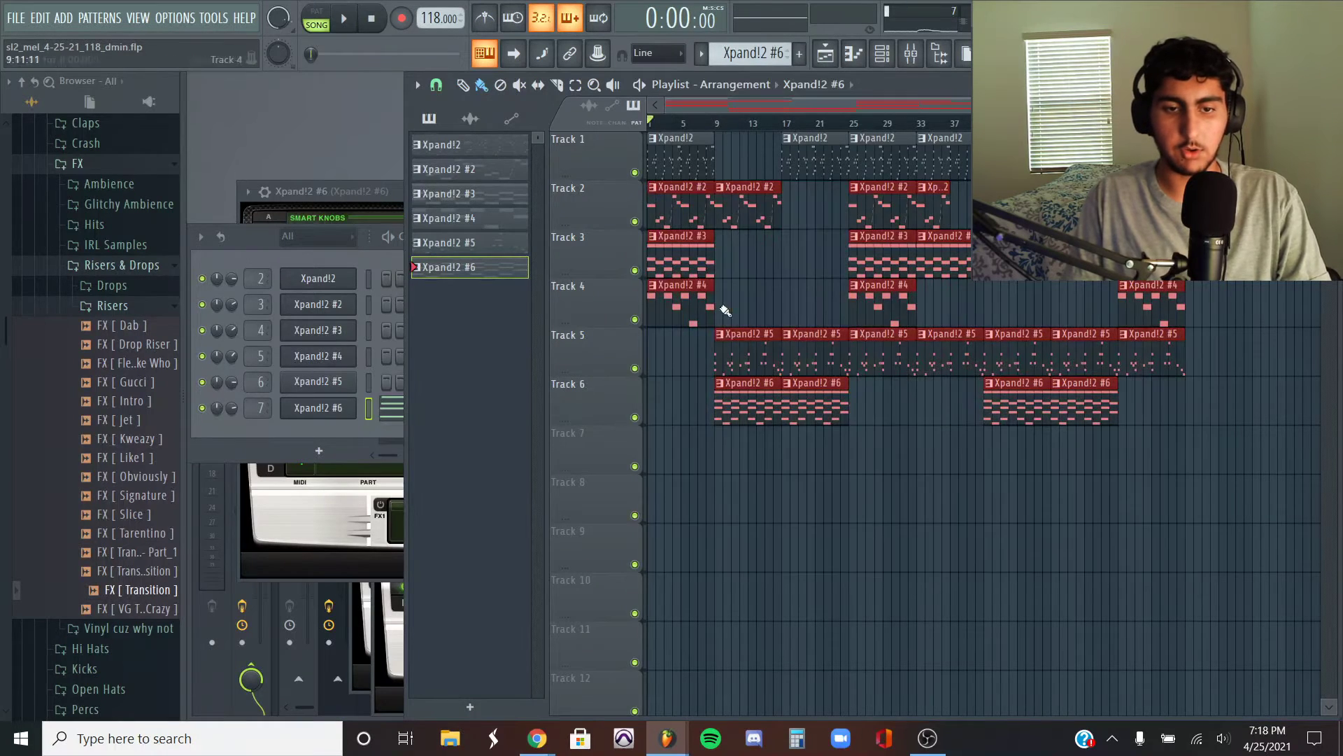
Step: Inspect the Master mixer track's effects, including Fruity Limiter and the Fruity Parametric EQ 2 curve
key("F9")
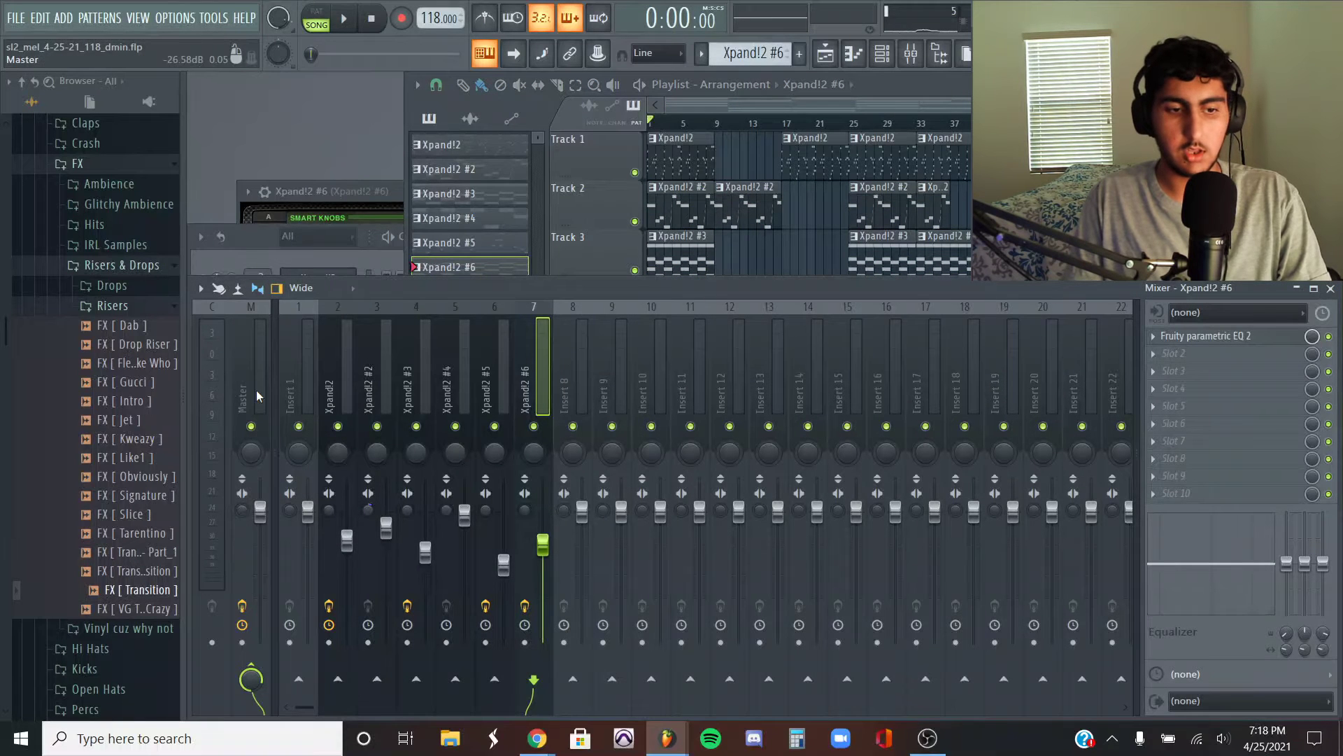
left_click(256, 389)
left_click(1233, 341)
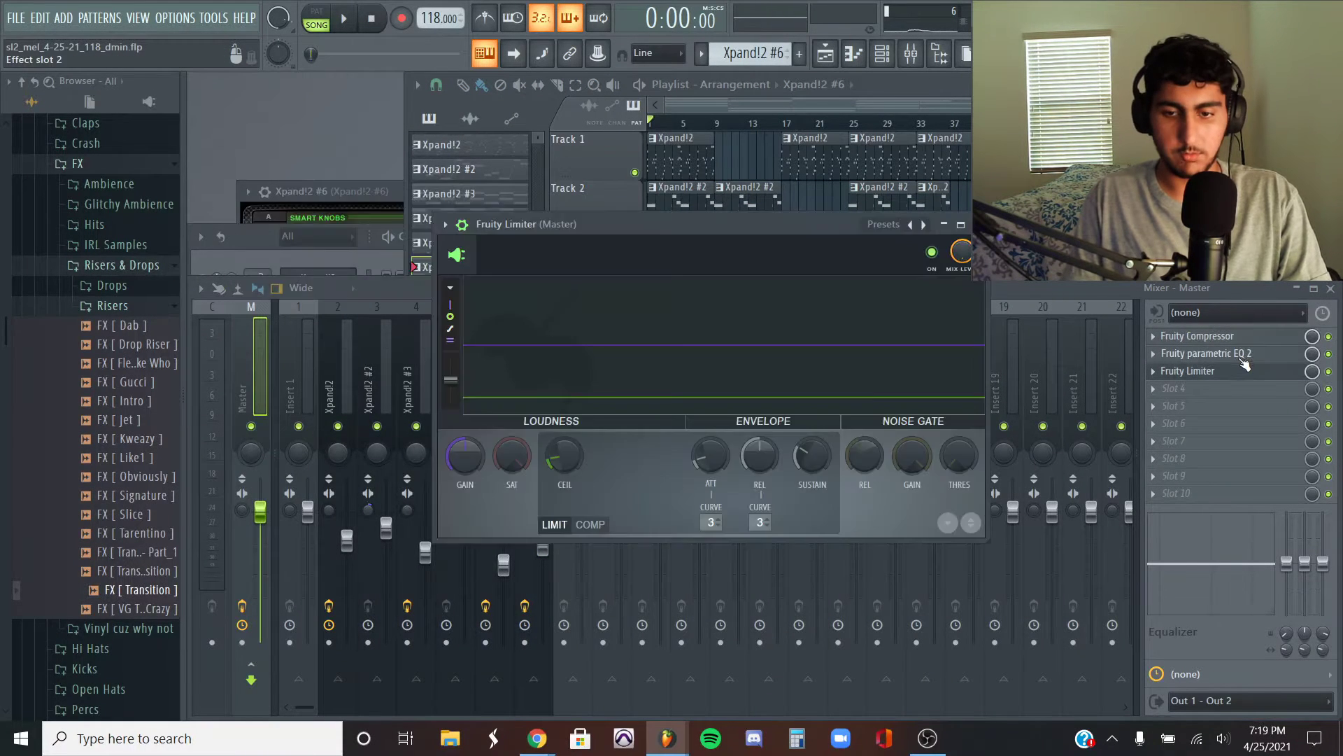
left_click(1241, 359)
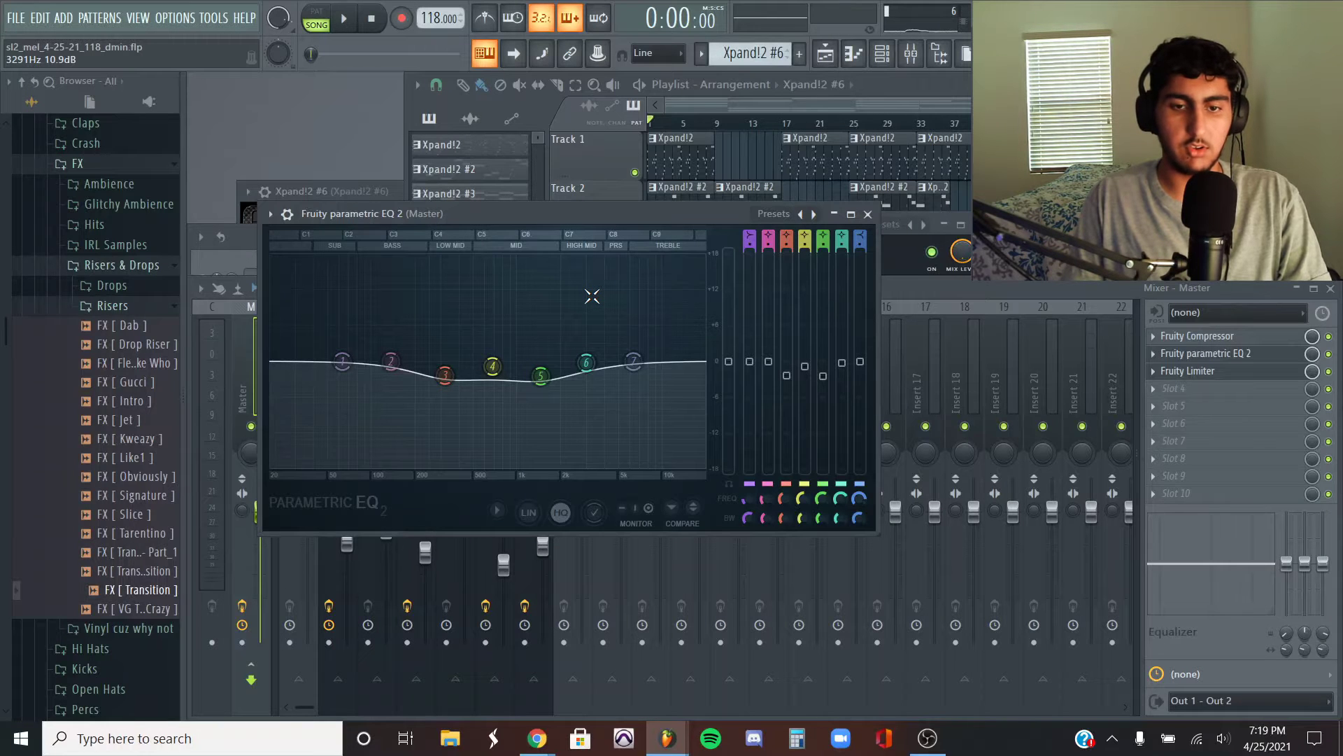
left_click(867, 214)
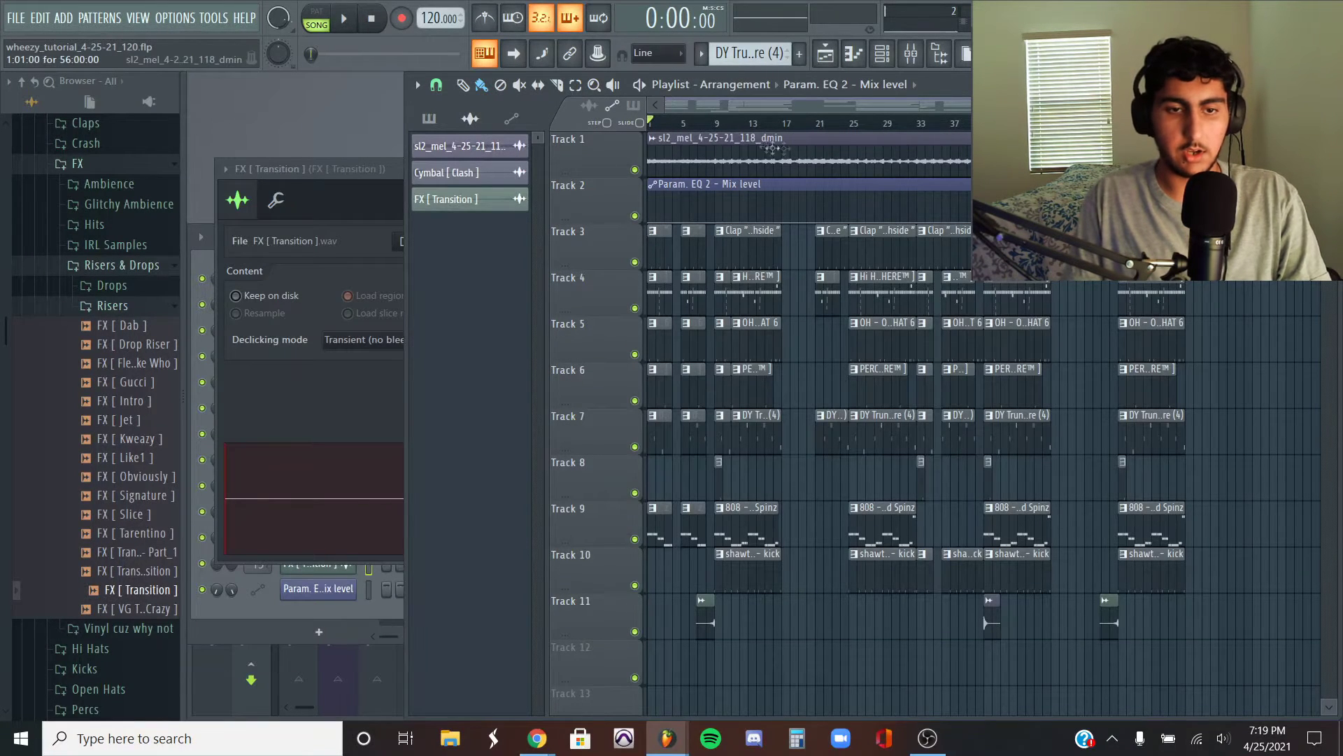
Step: View the pitch and time stretching settings of the sl2_mel_4-25-21_118_dmin melody sample in the wheezy_tutorial project
double_click(804, 147)
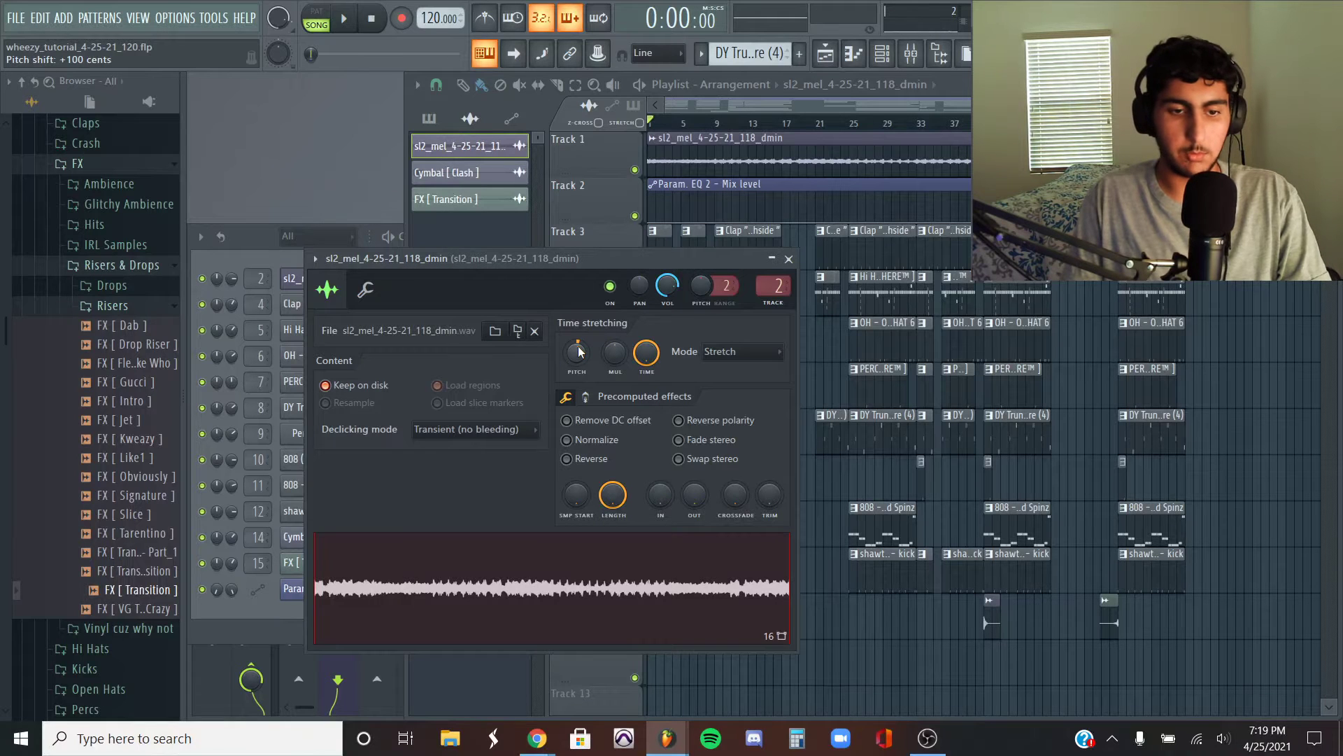
left_click(883, 660)
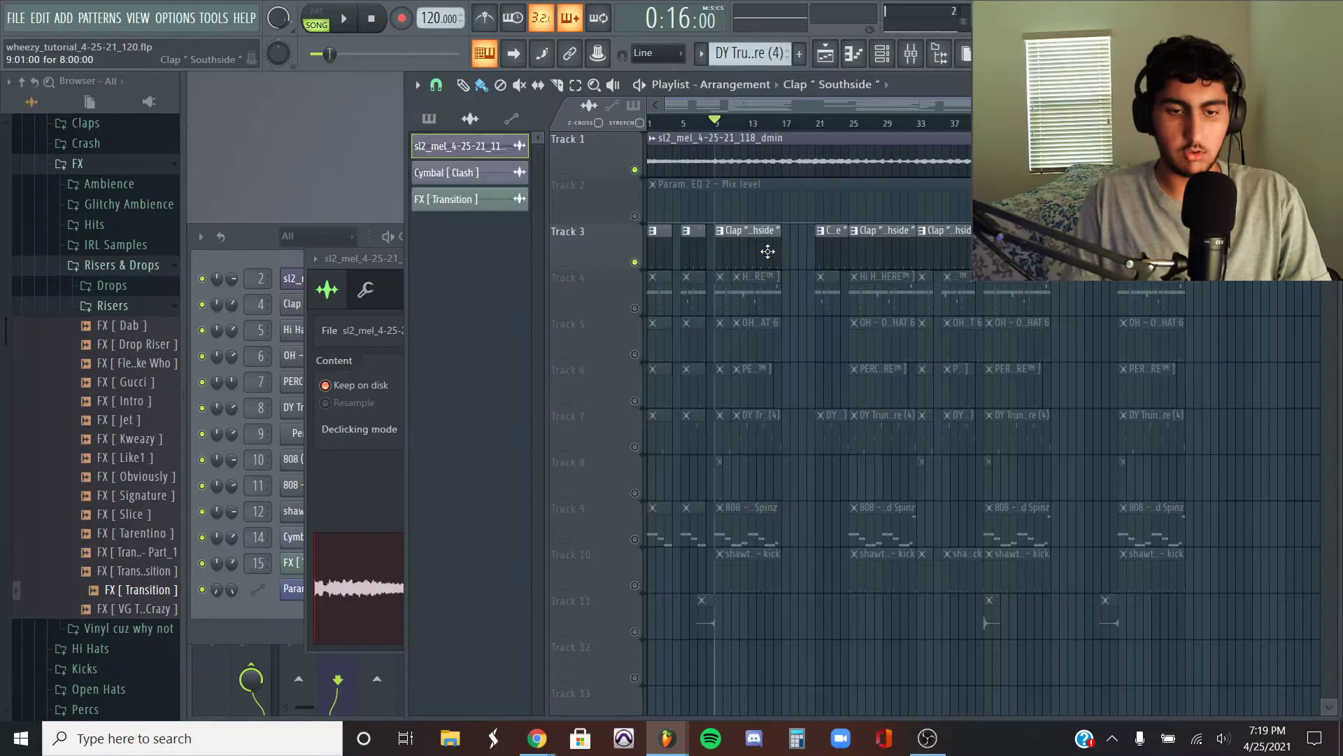
Step: View the Clap "Southside" pattern in the piano roll and play it back with the melody
double_click(770, 254)
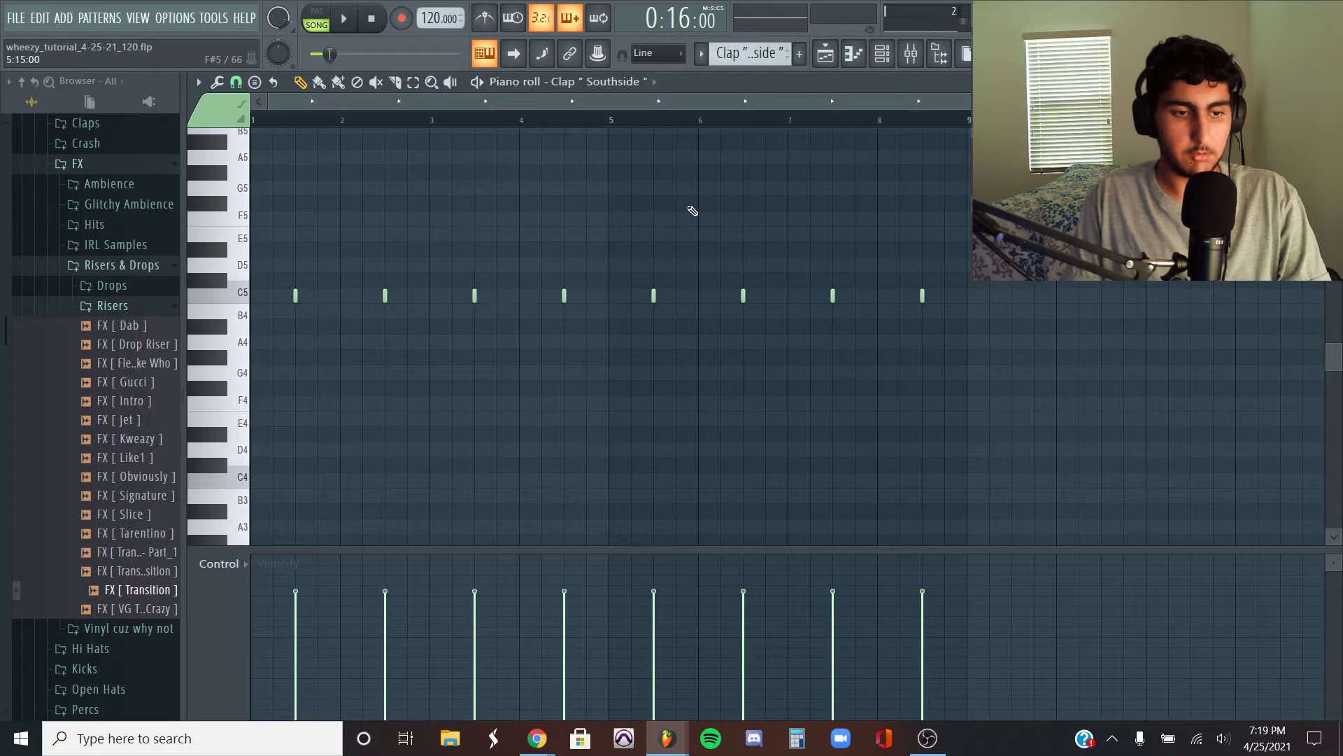
key("space")
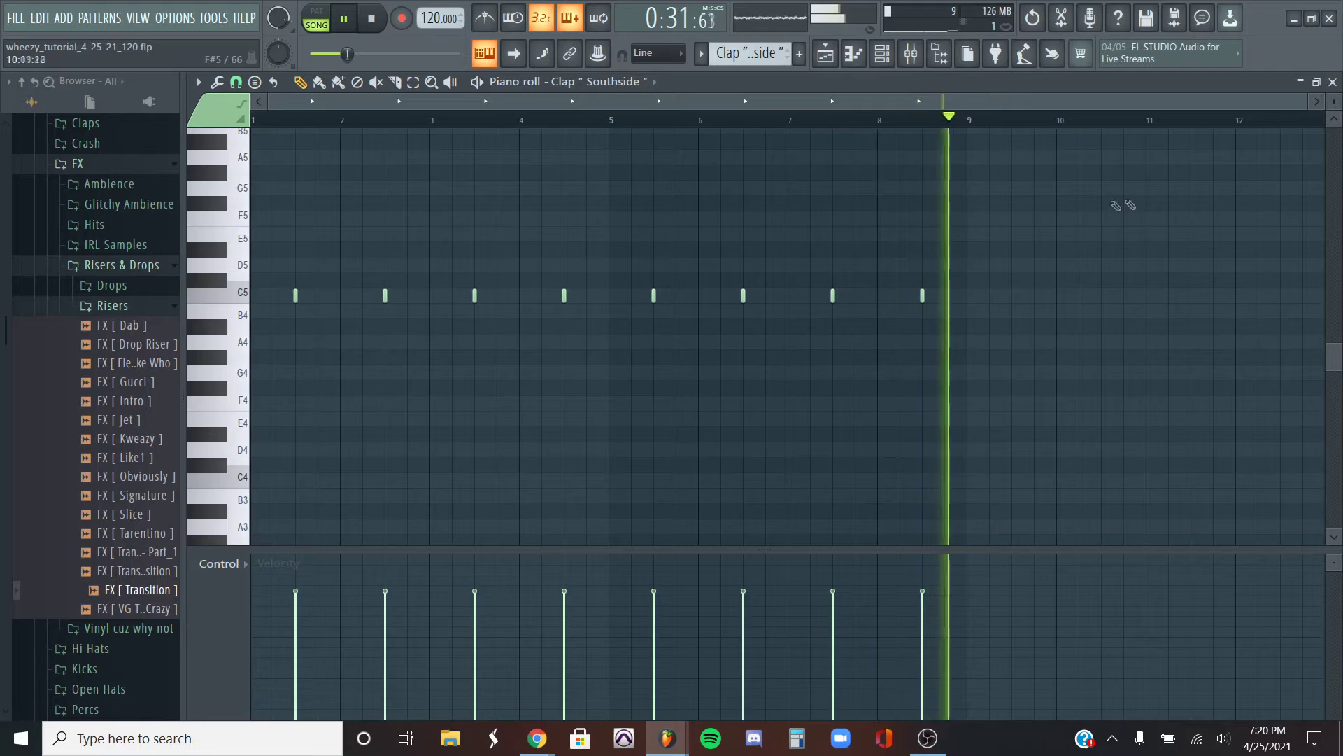
key("space")
left_click(1333, 82)
Step: Open the Hi Hat 1 pattern in the piano roll and examine its rolls and pitched notes up close
left_click(762, 300)
double_click(762, 300)
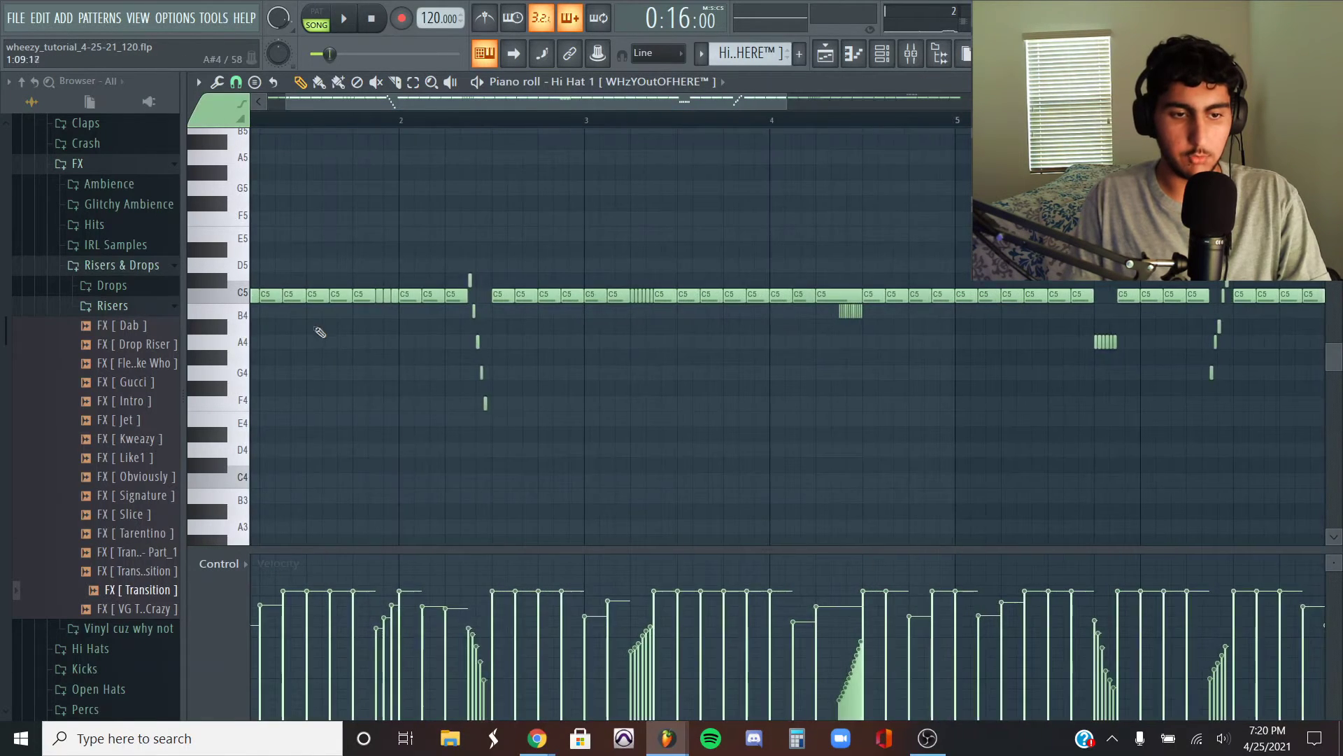
scroll(756, 371, "up", 5)
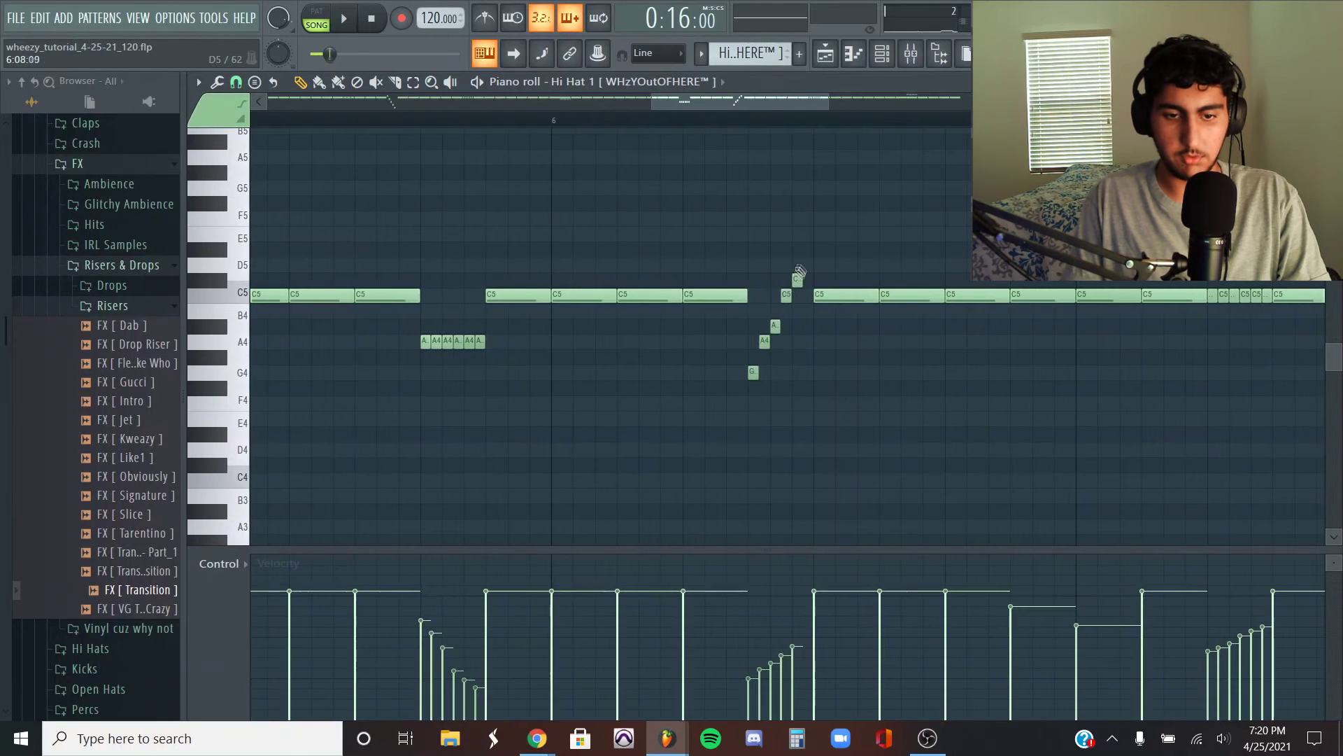
scroll(753, 282, "down", 5)
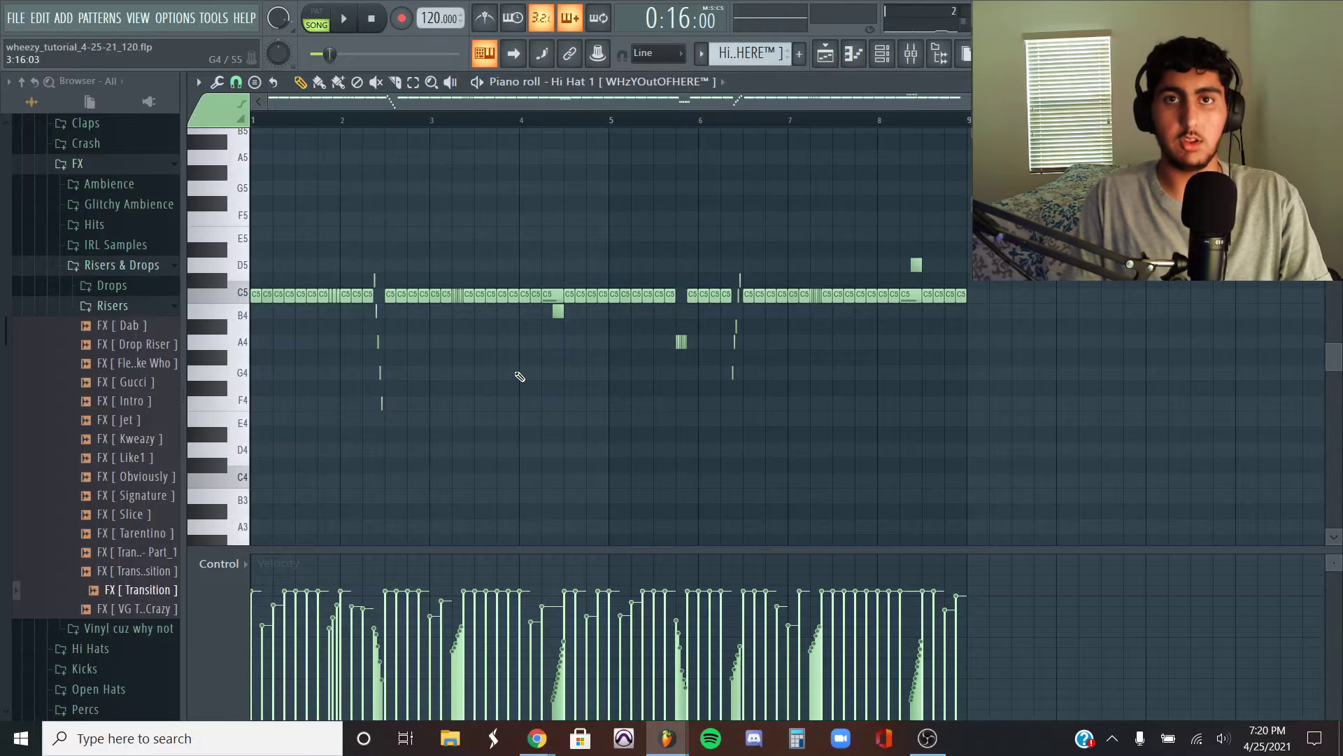
Step: Show the snap-to-grid divisions used for the hi-hat rolls, examine the rolls closely and play back the hi-hat pattern
left_click(237, 83)
left_click(261, 267)
scroll(681, 369, "up", 5)
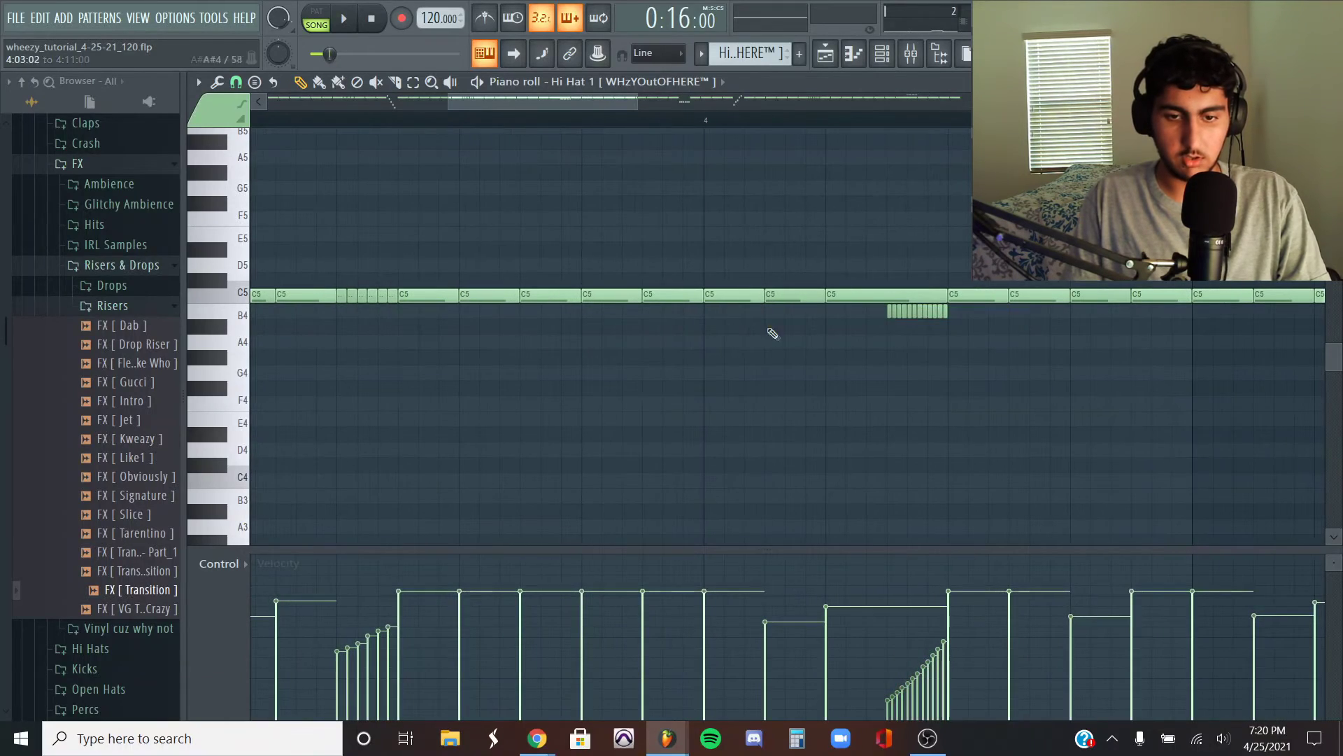
scroll(937, 462, "down", 5)
left_click(236, 82)
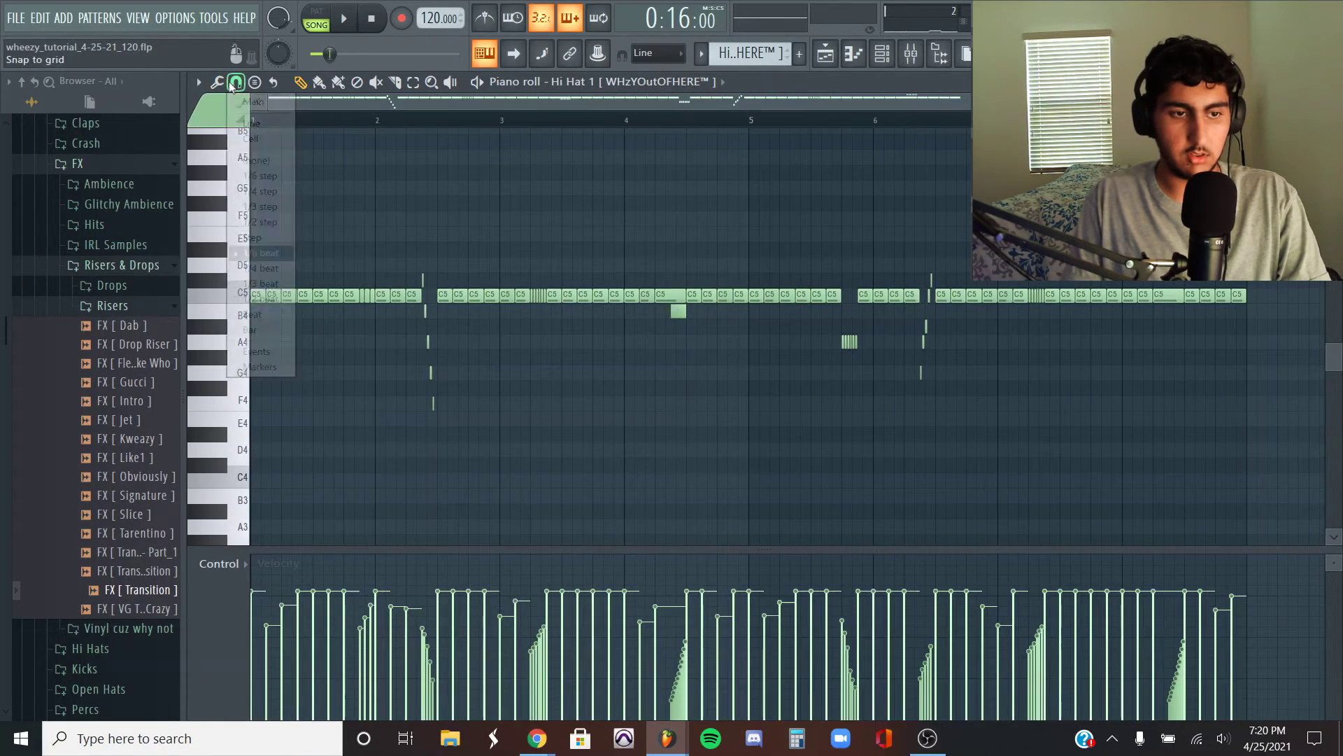
left_click(286, 183)
scroll(528, 223, "down", 3)
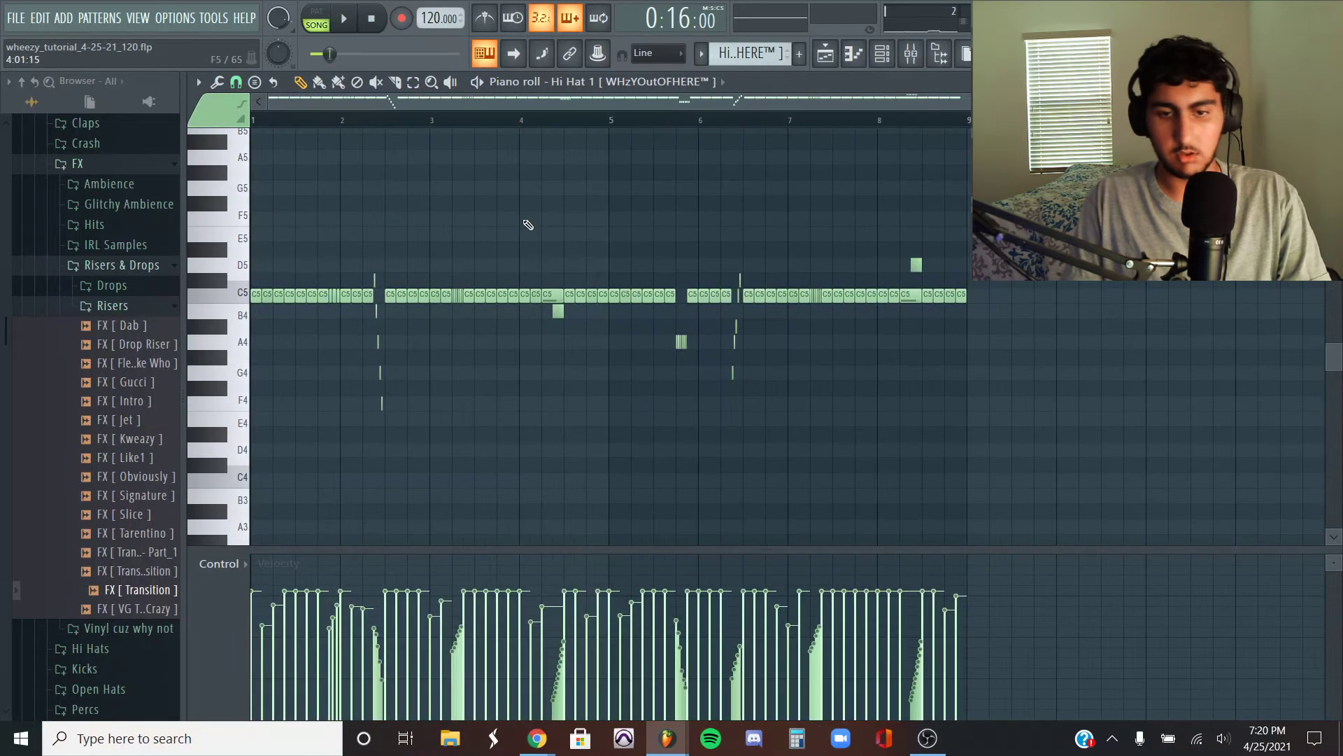
key("space")
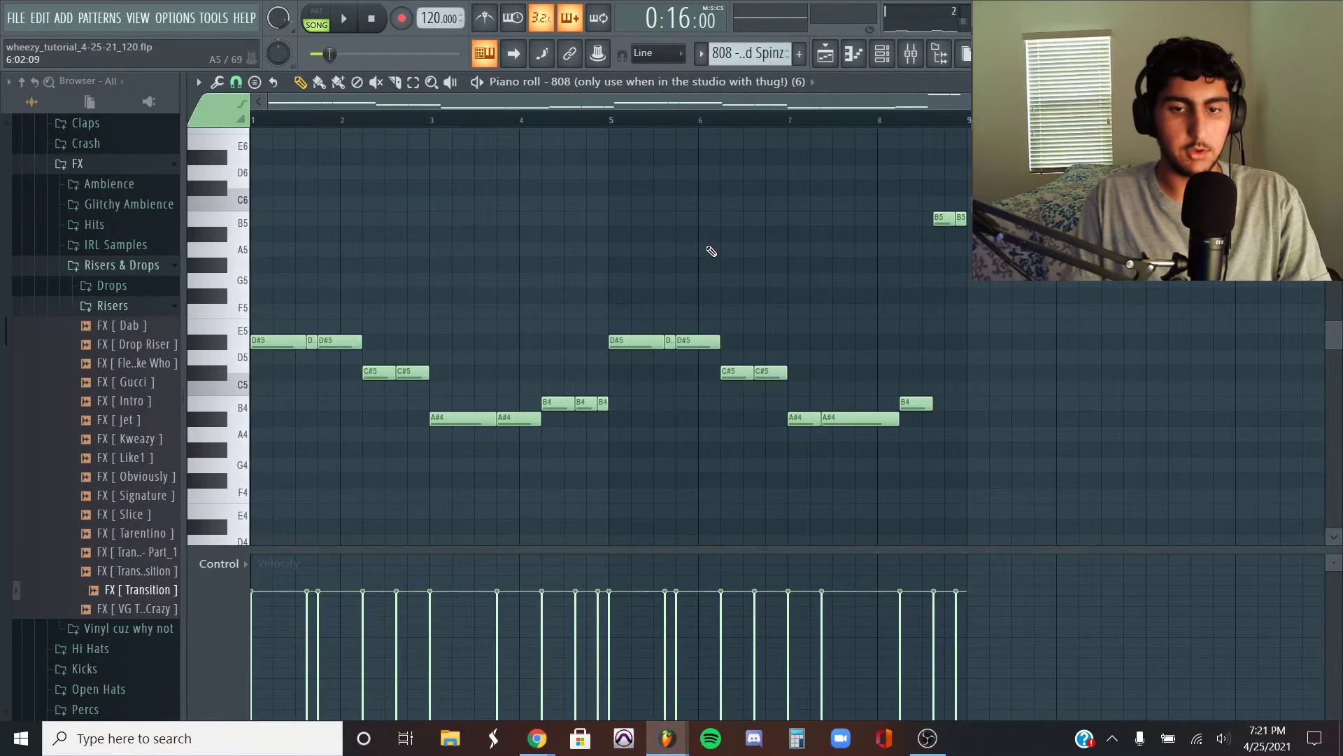
Step: Play back the 808 bass line and the OH - OPENHAT 6 pattern in the piano roll
key("space")
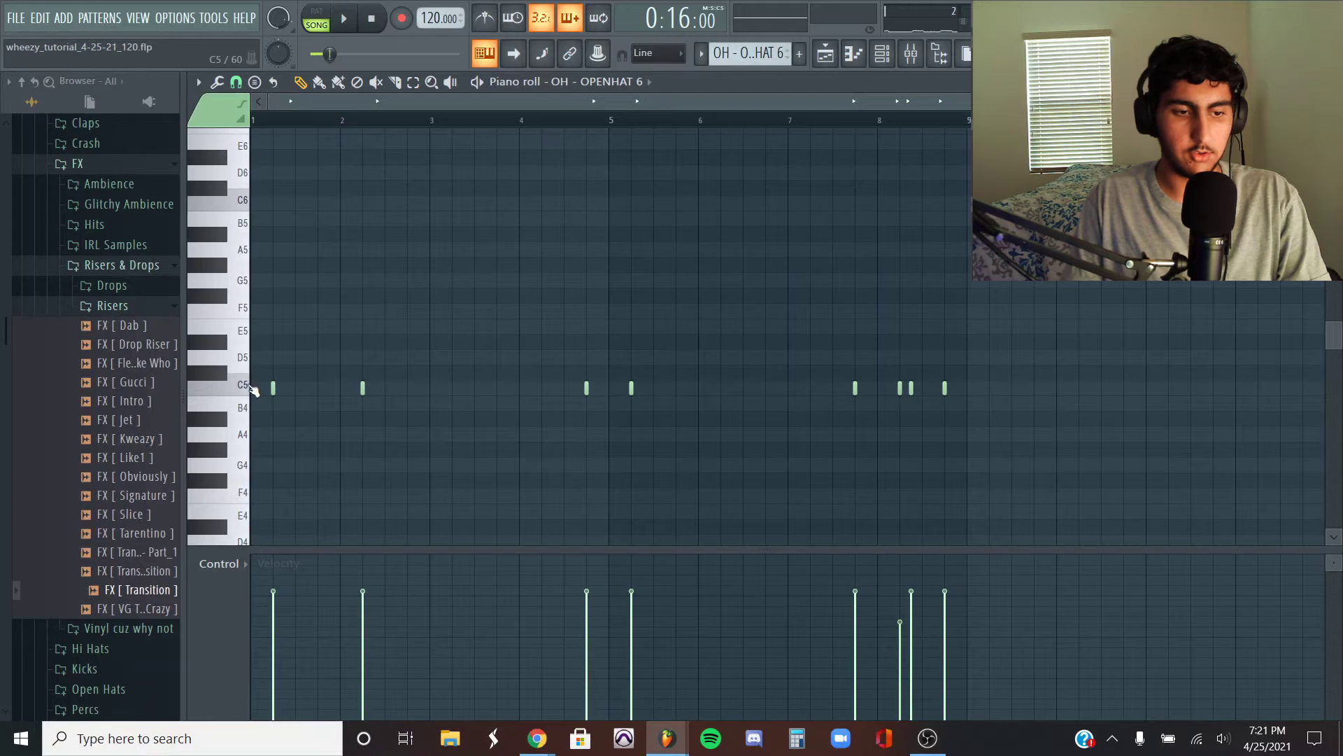
key("space")
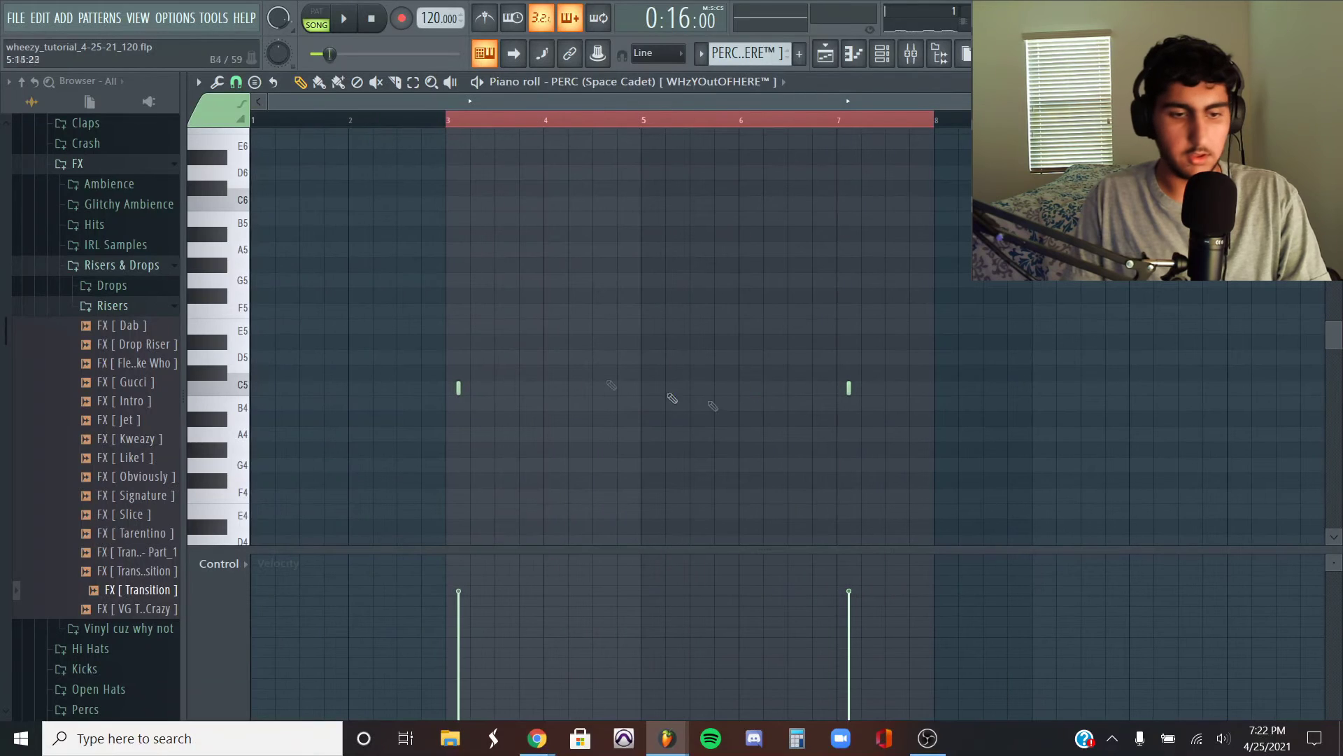
Step: Clear the time selection in the PERC (Space Cadet) pattern, and play back the percussion and DY Trunk Snare (4) patterns
left_click(420, 303)
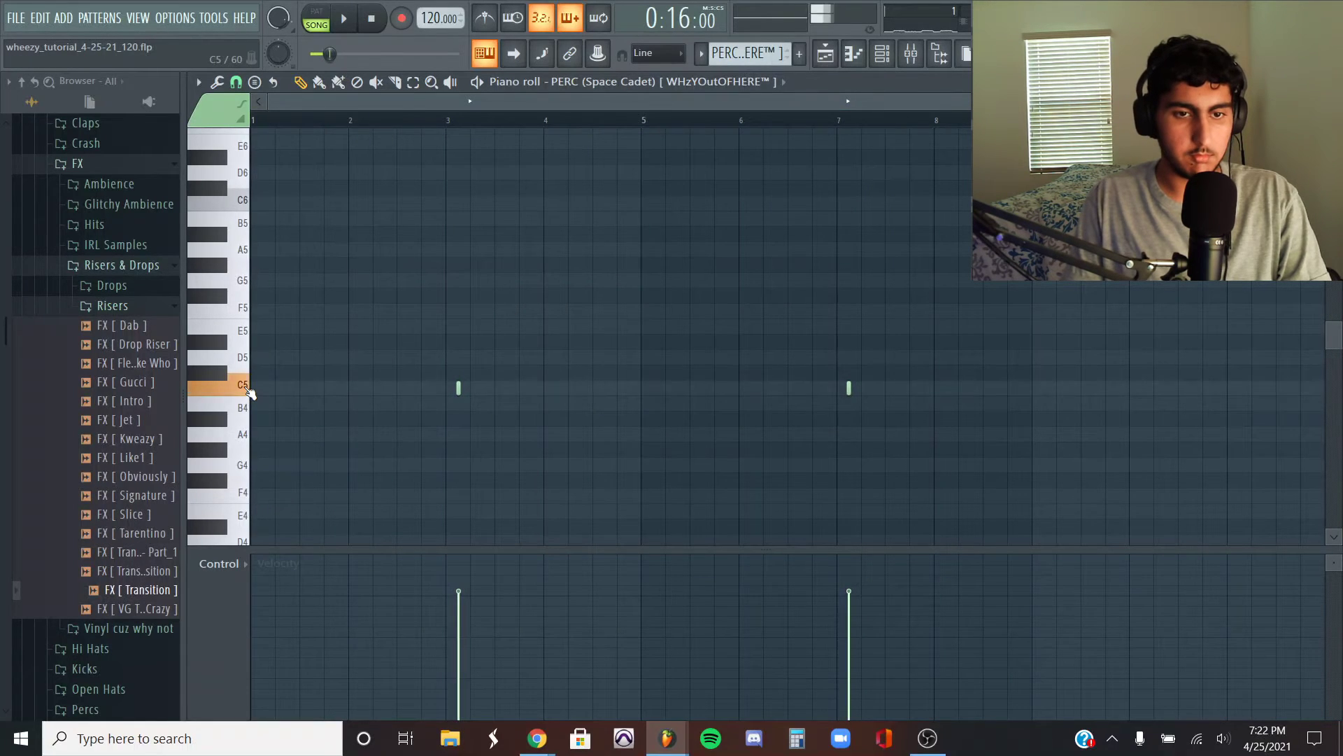
key("space")
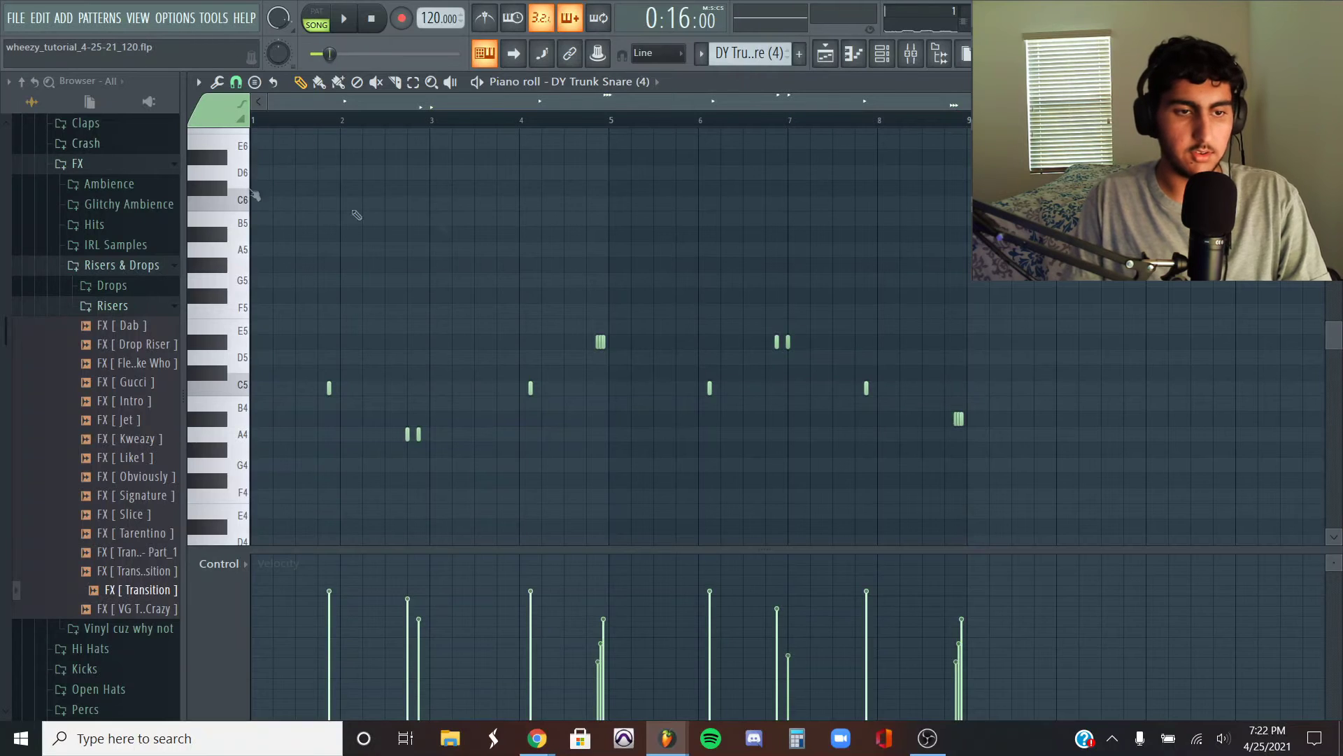
key("space")
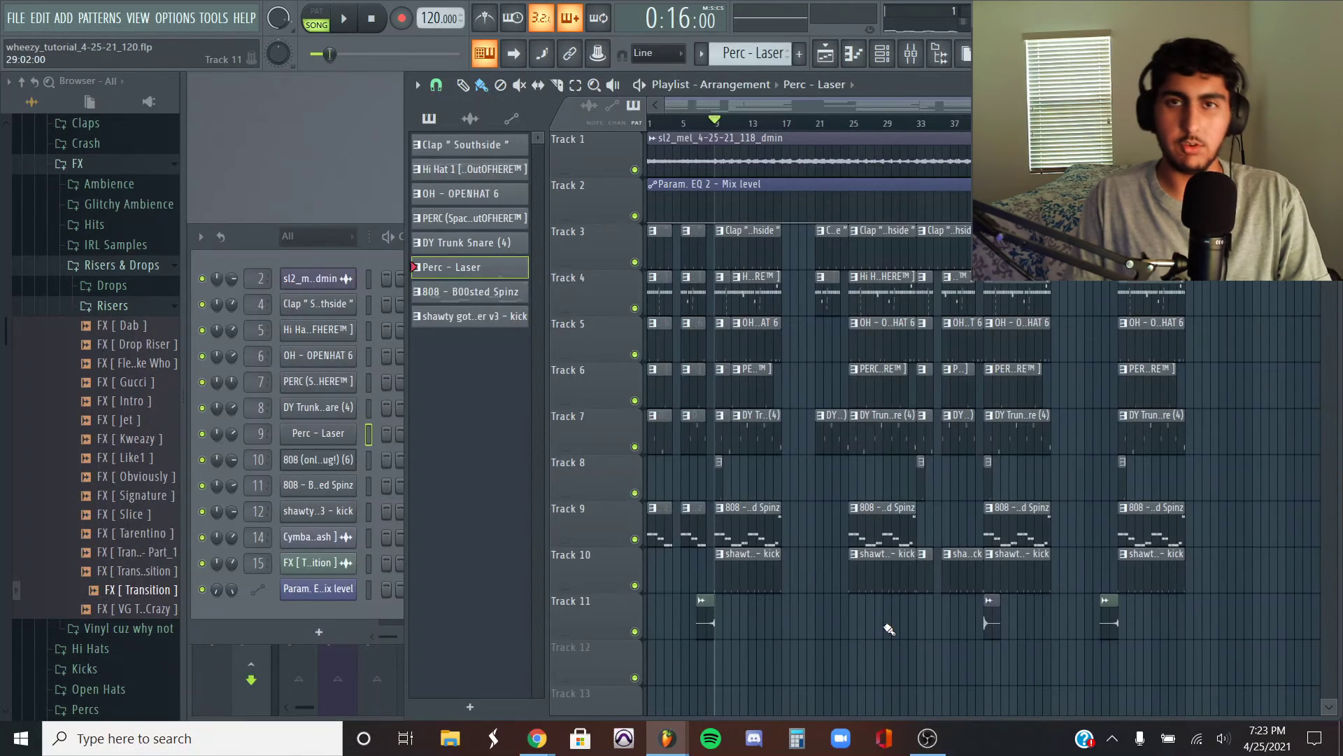
Step: Open the shawty got a thumper v3 kick pattern in the piano roll and play it back
double_click(765, 564)
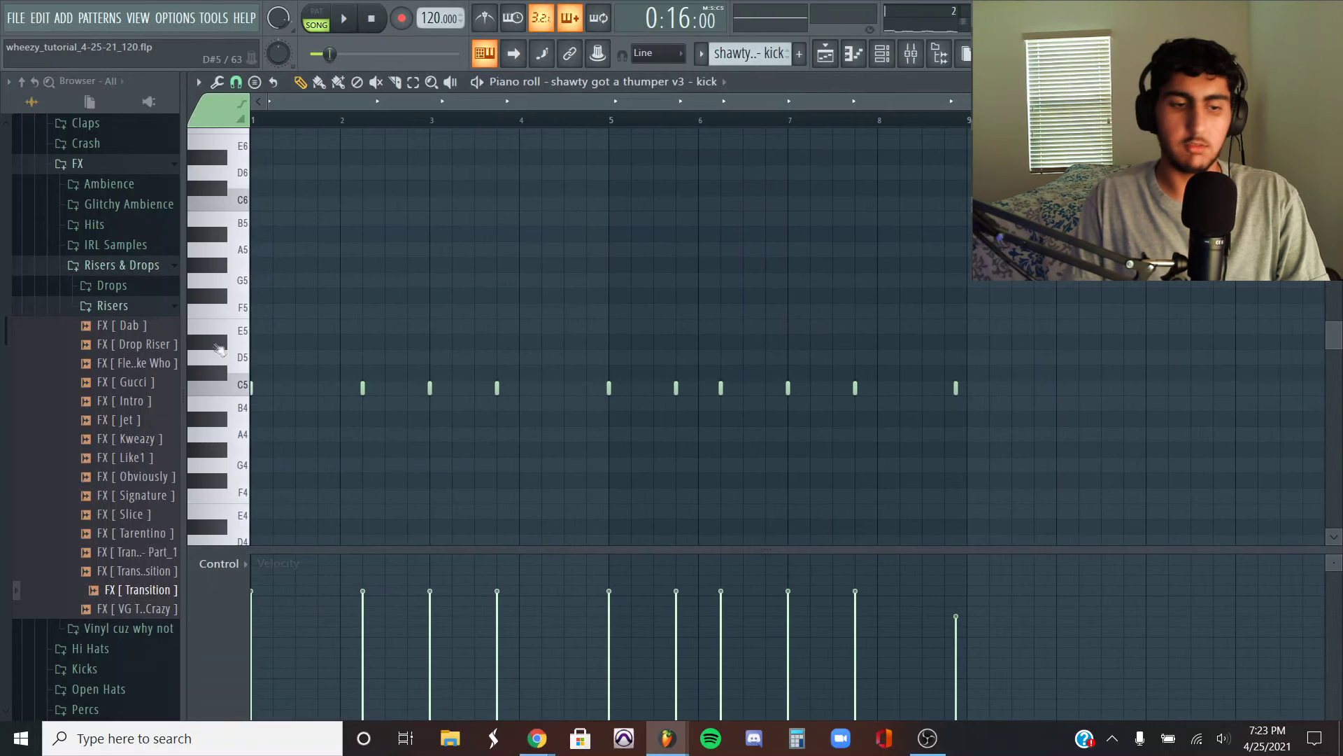
key("space")
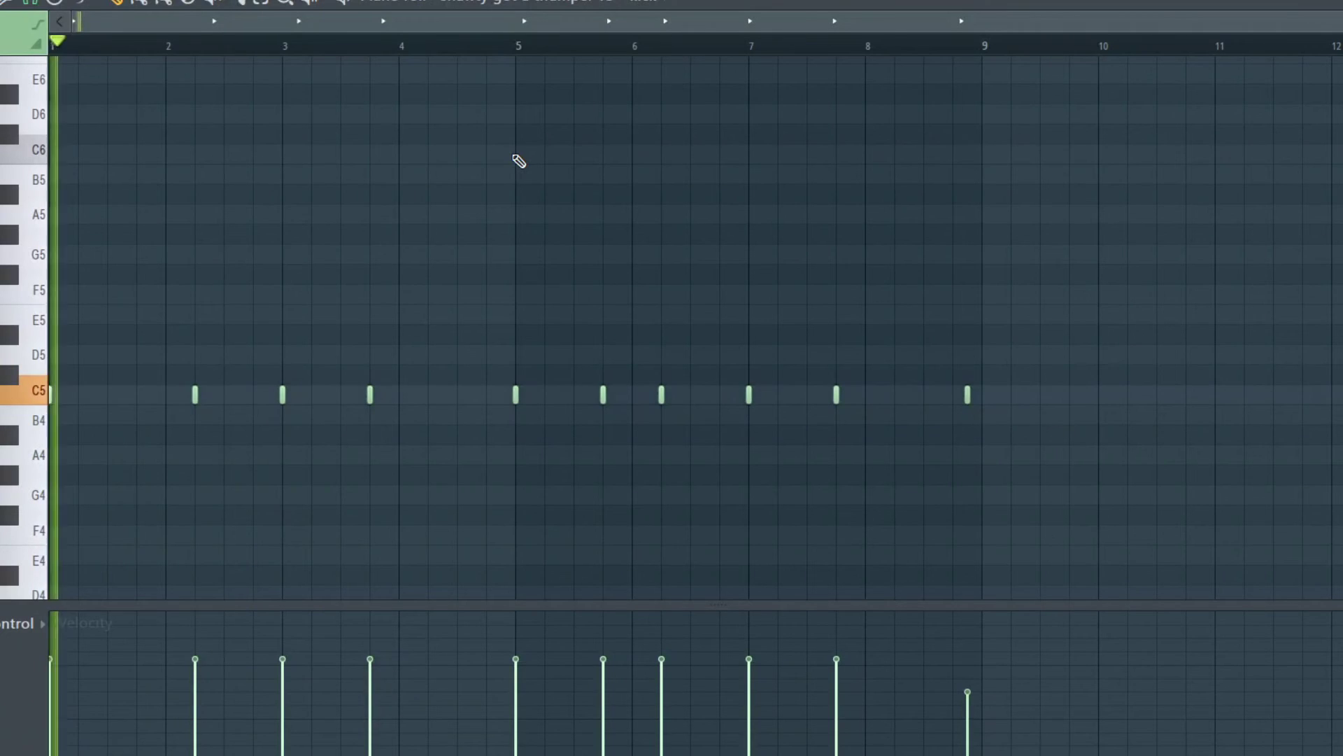